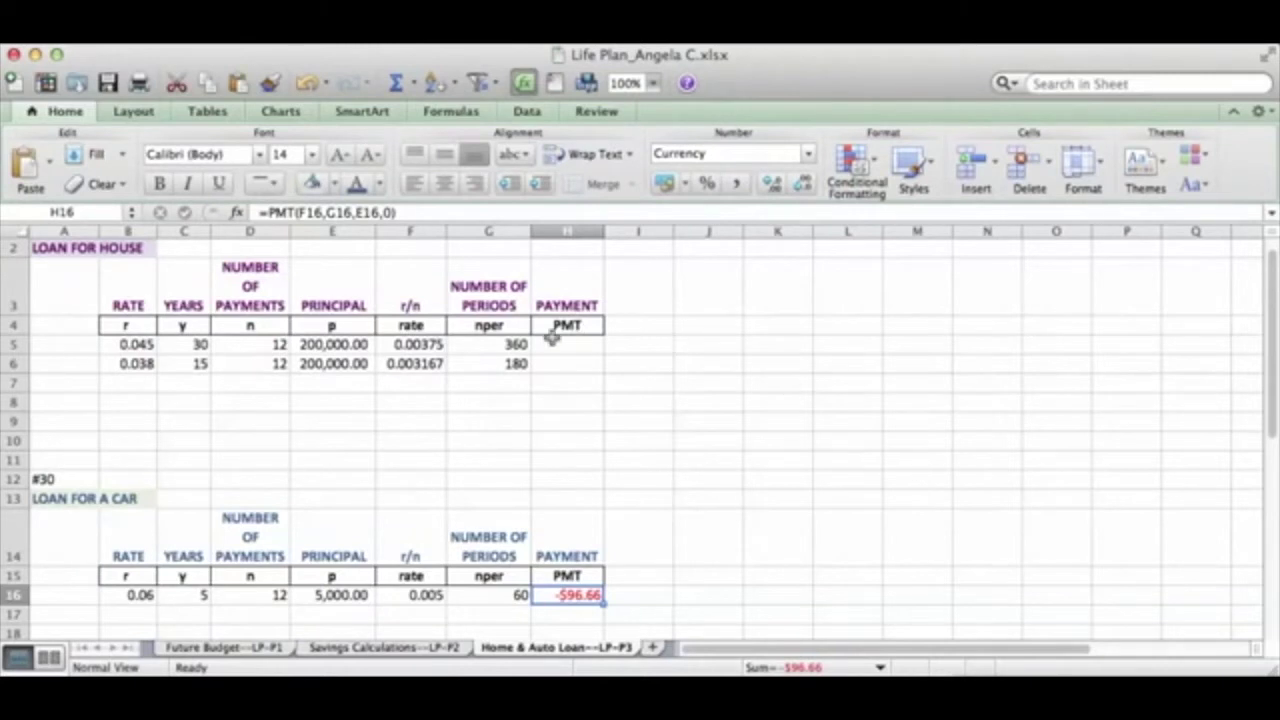
- Review the Future Budget and Savings Calculations sheets, then return to the Home & Auto Loan sheet
scroll(397, 362, up, 1)
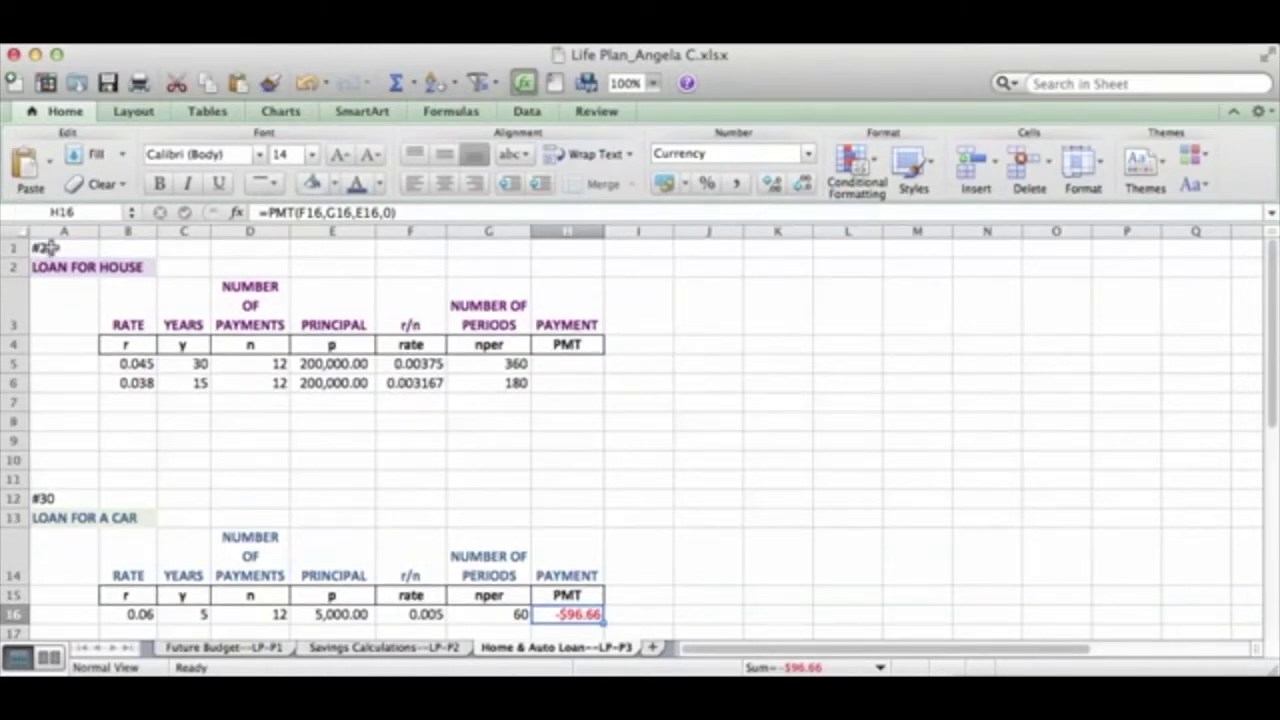
click(226, 648)
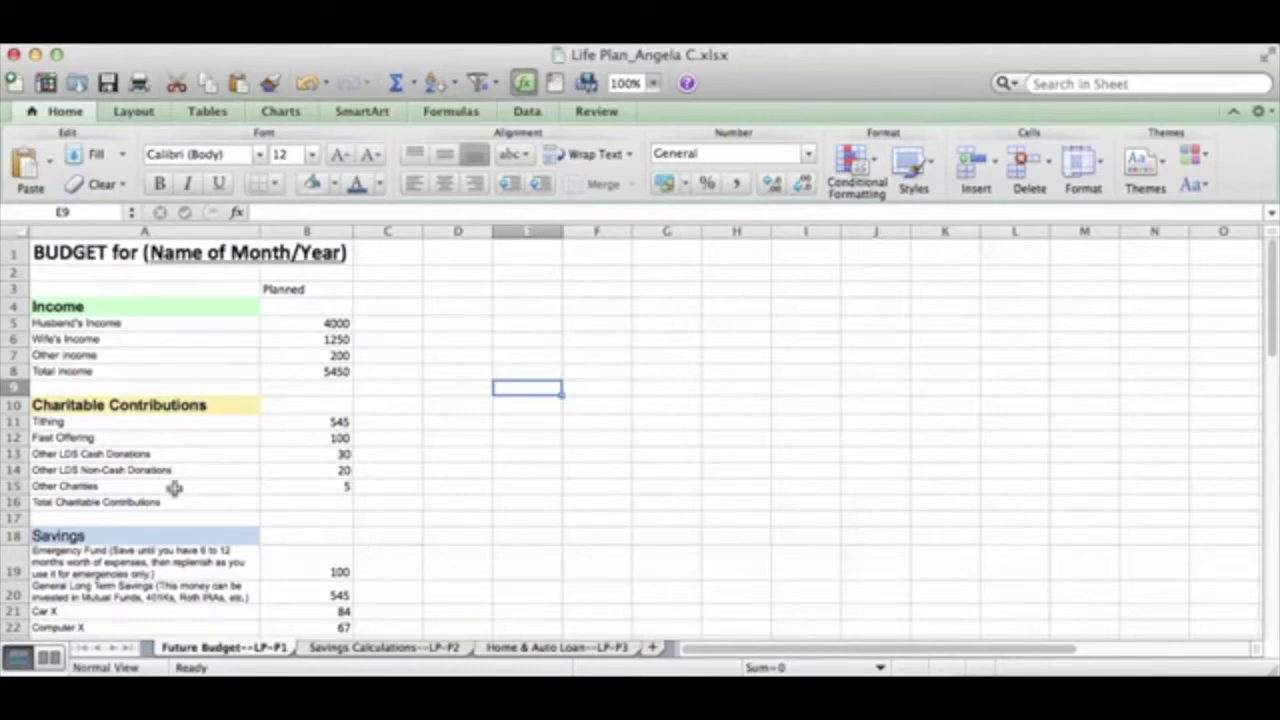
click(364, 648)
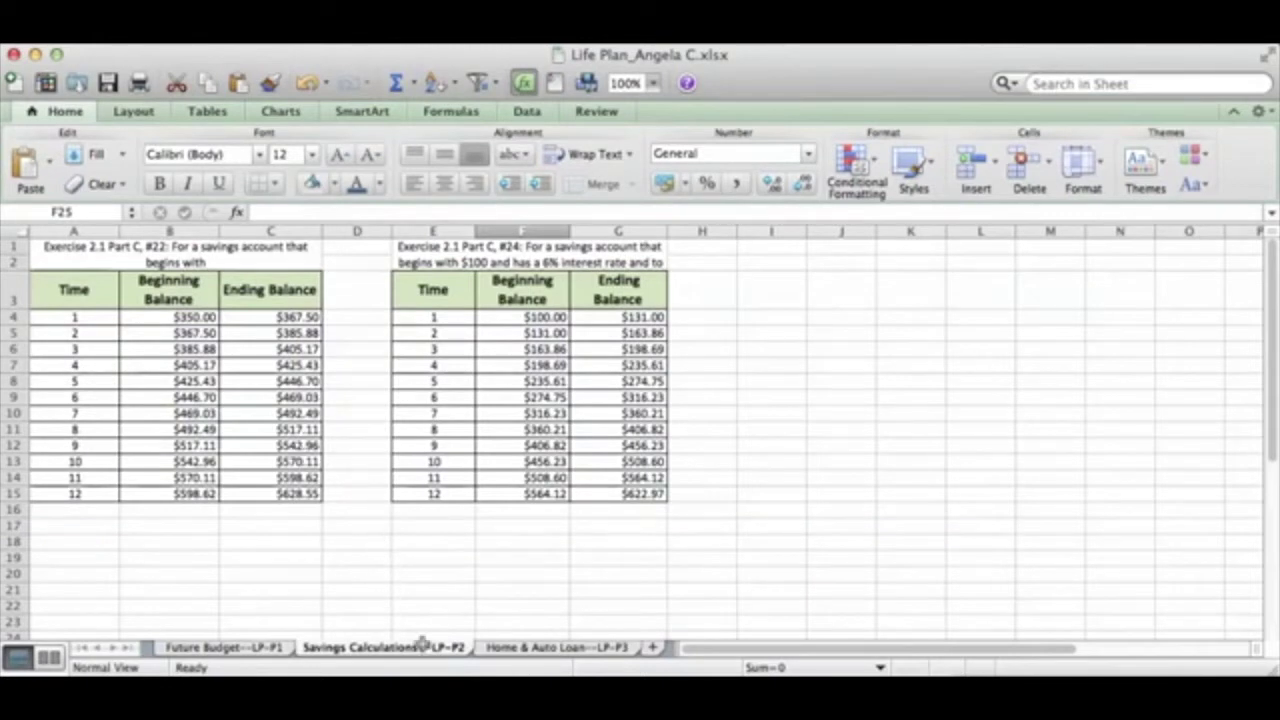
click(547, 650)
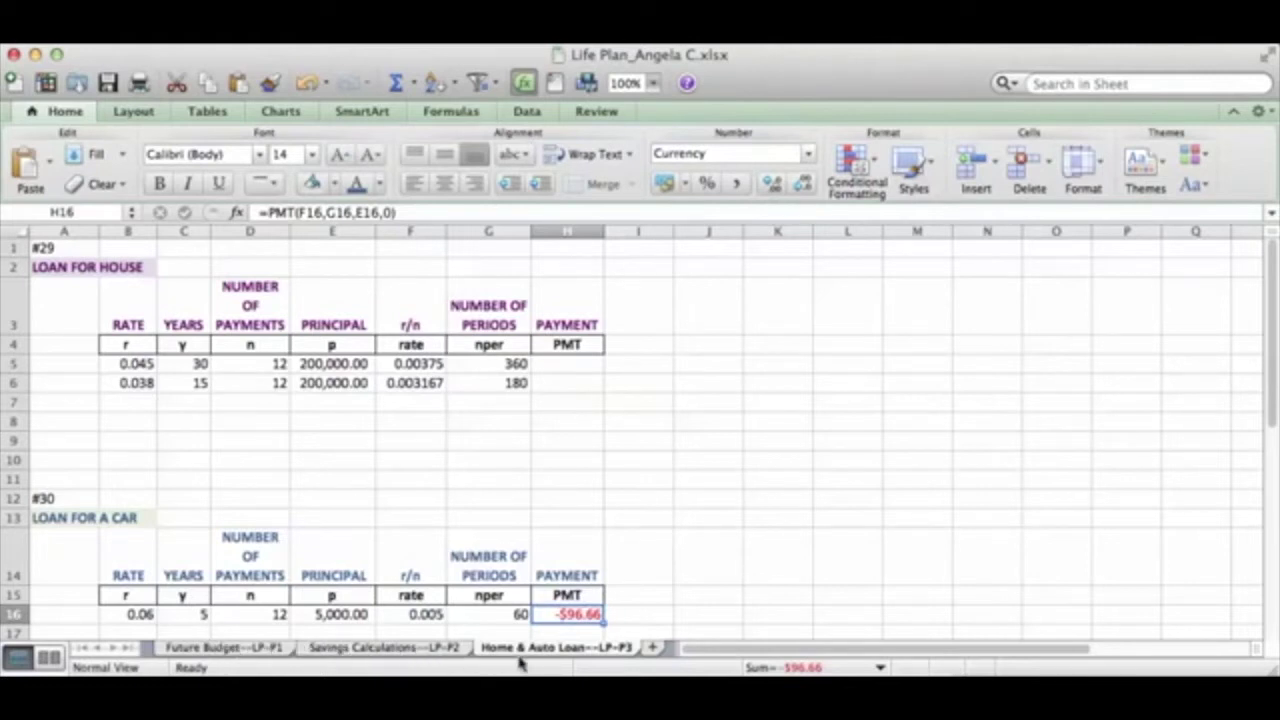
click(386, 648)
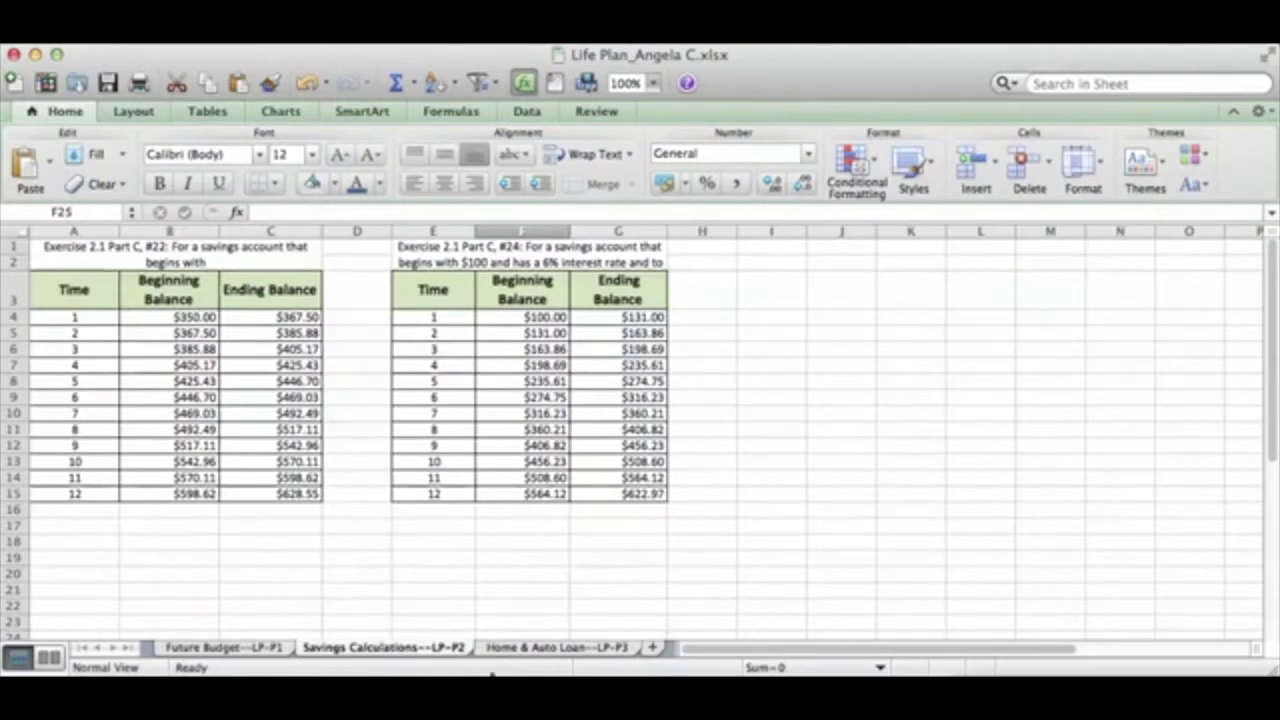
click(533, 648)
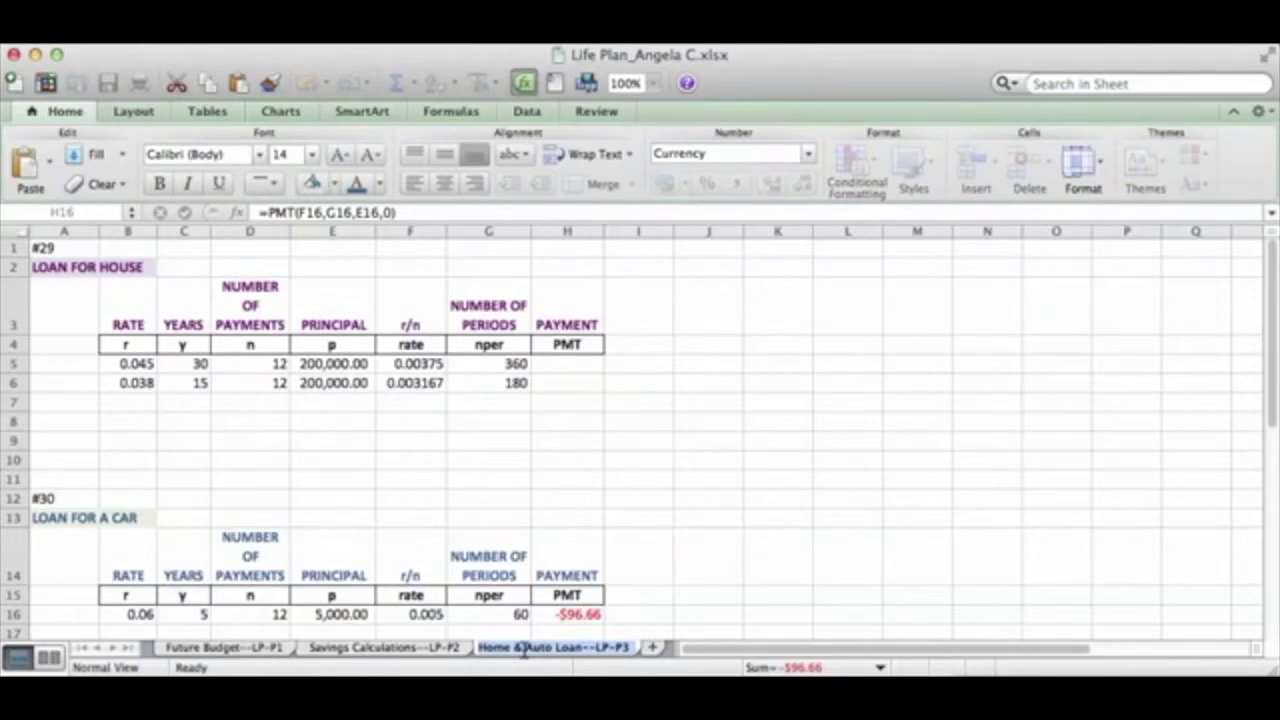
click(70, 322)
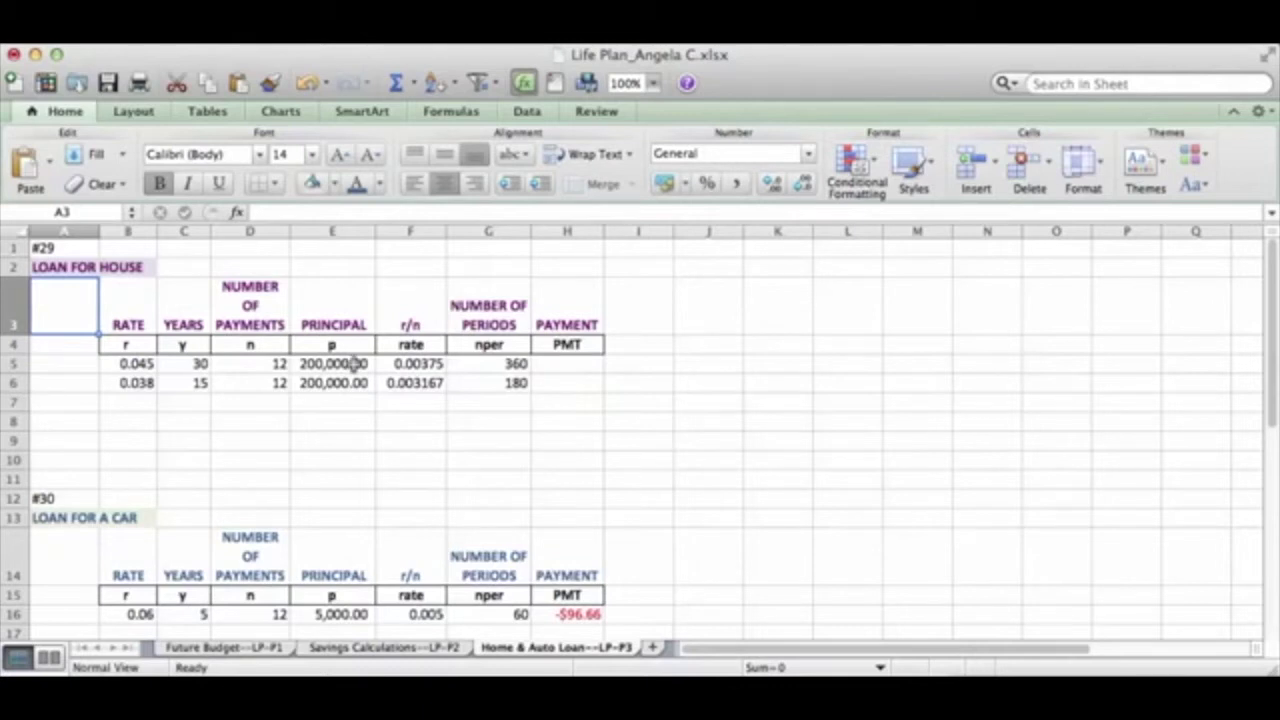
- Inspect the rate and number-of-periods formulas in the first house loan row and the car loan row
click(413, 367)
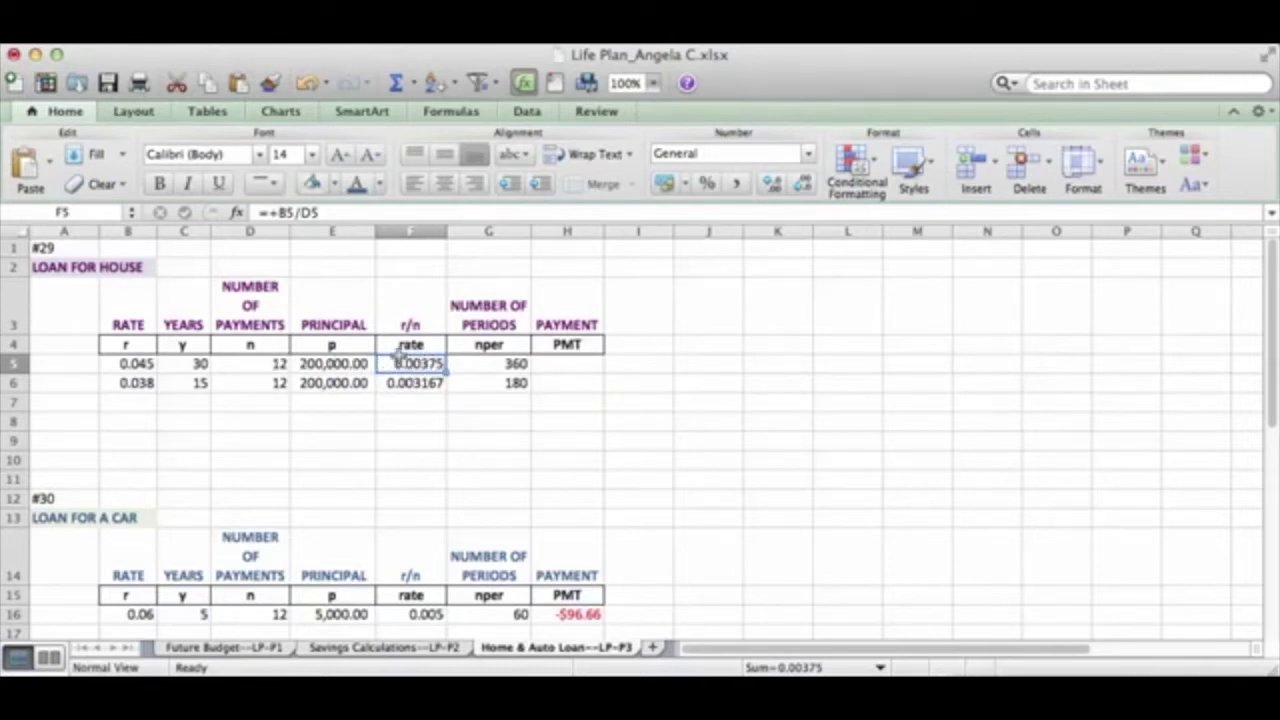
click(498, 364)
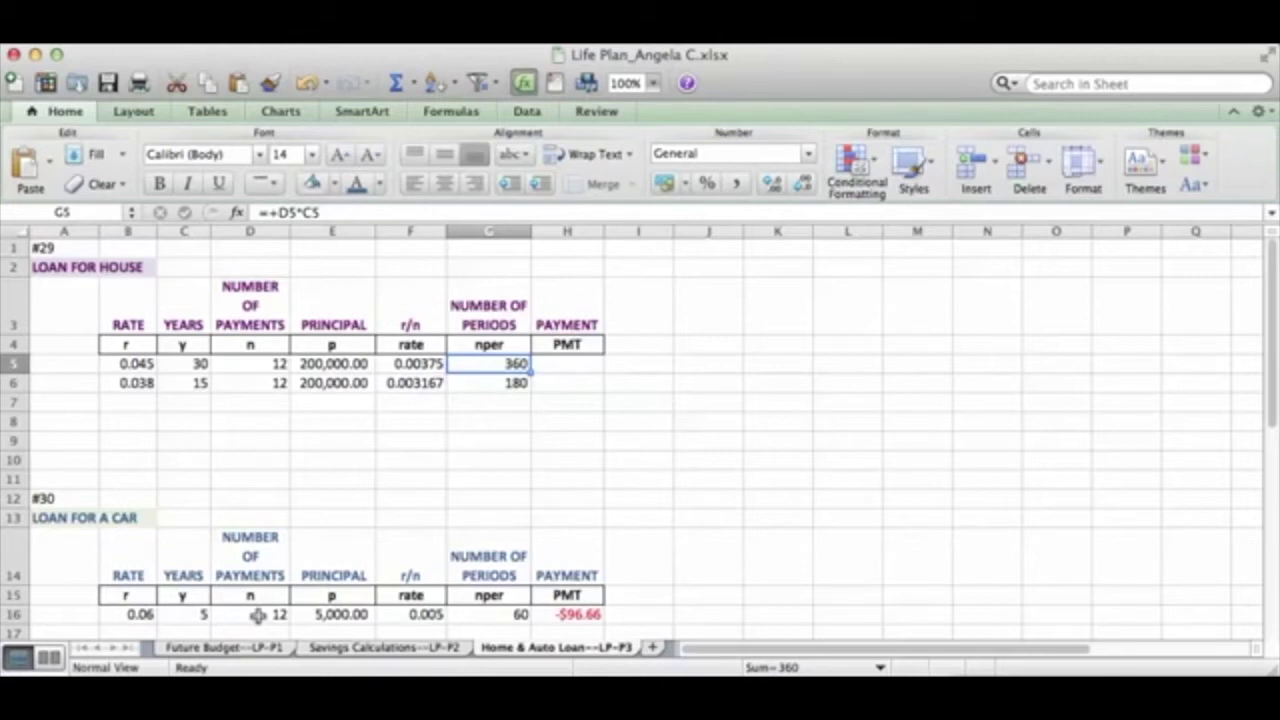
click(497, 616)
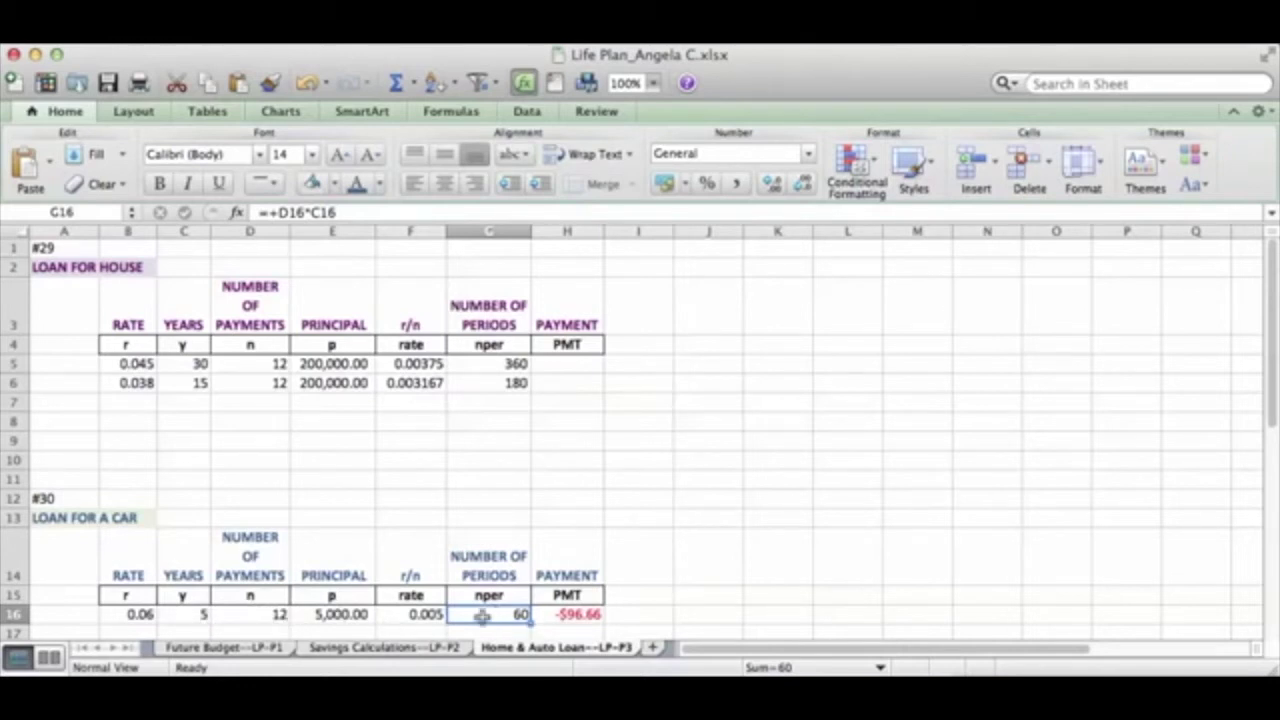
click(411, 614)
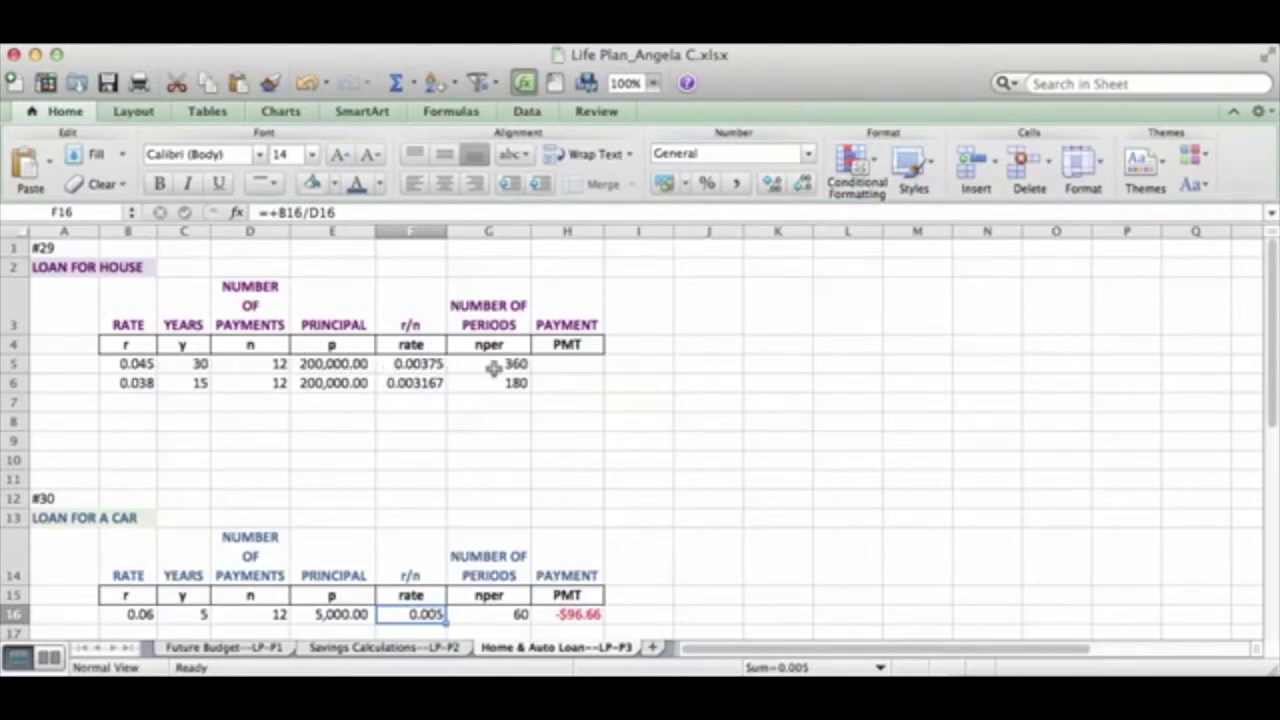
- Search the Formula Builder for PMT and insert the financial PMT function in cell H5
click(563, 367)
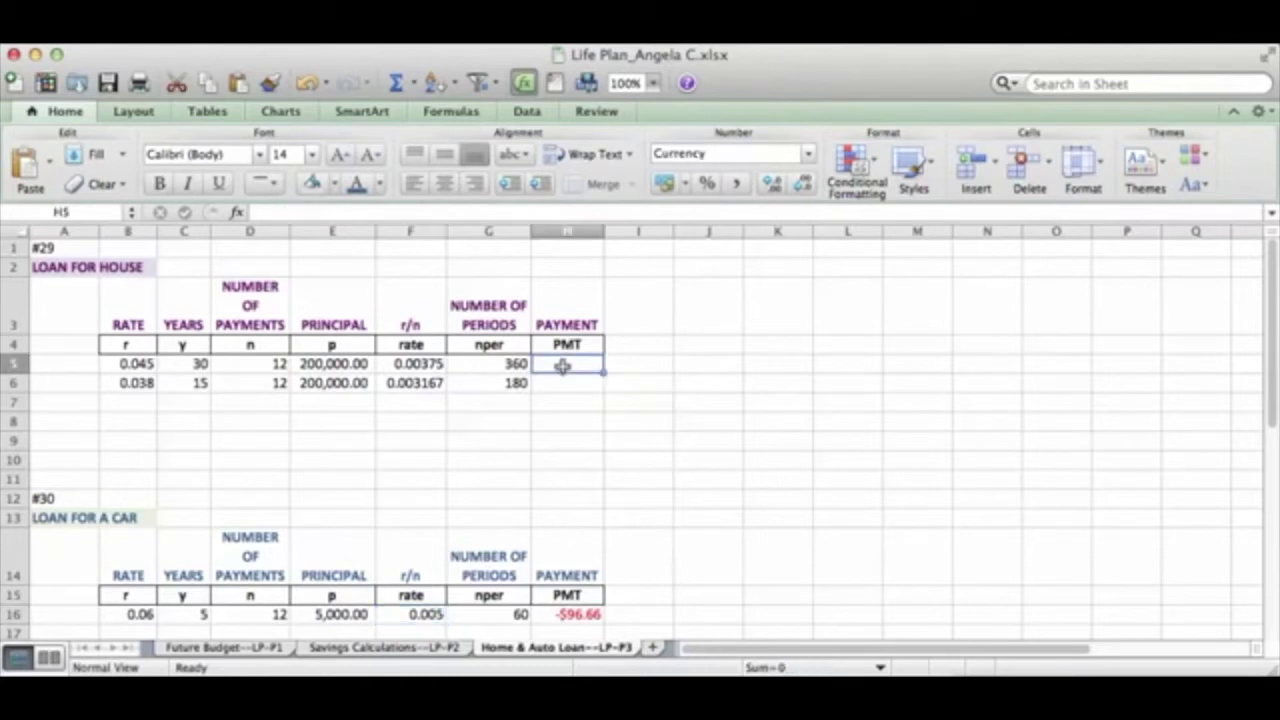
click(556, 88)
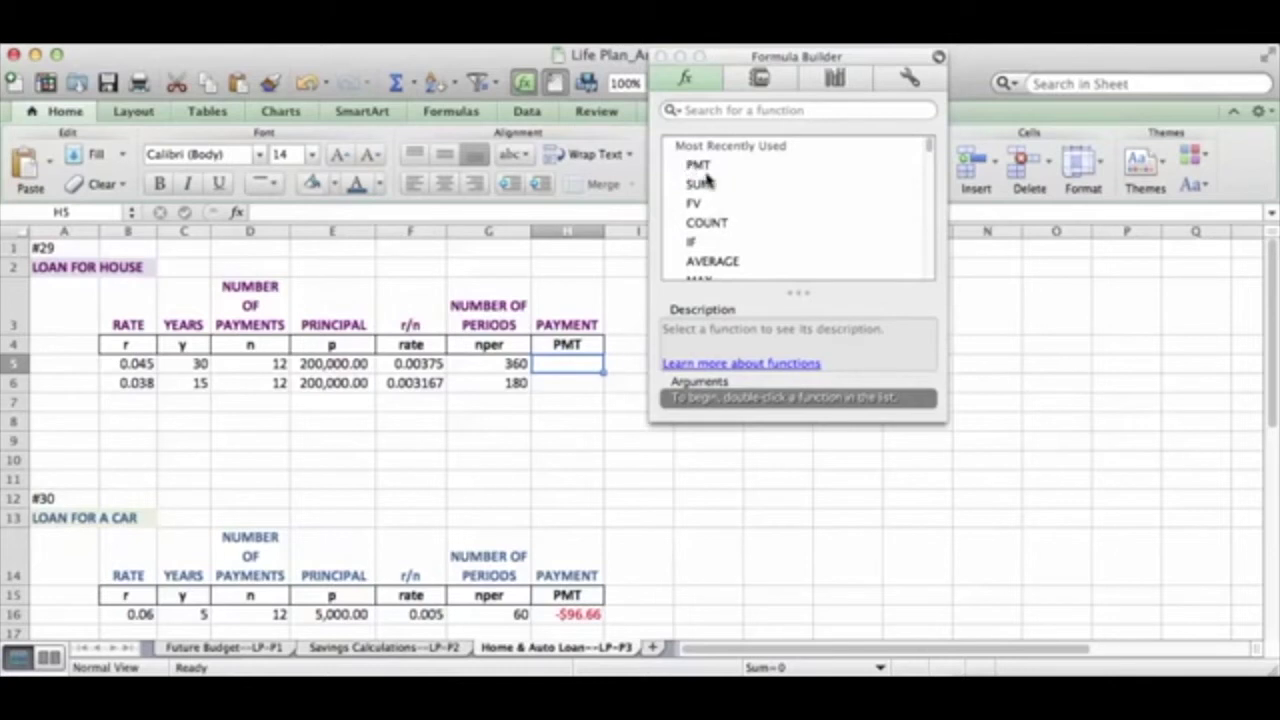
click(766, 111)
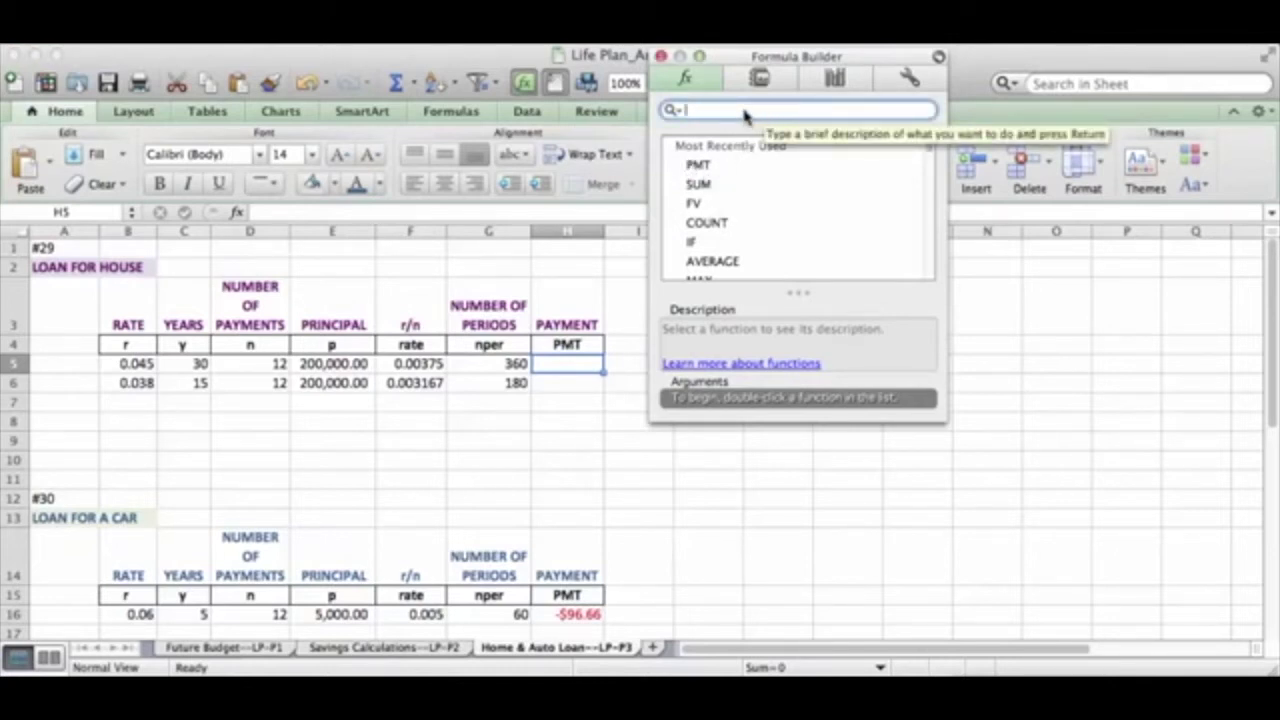
text(PMT)
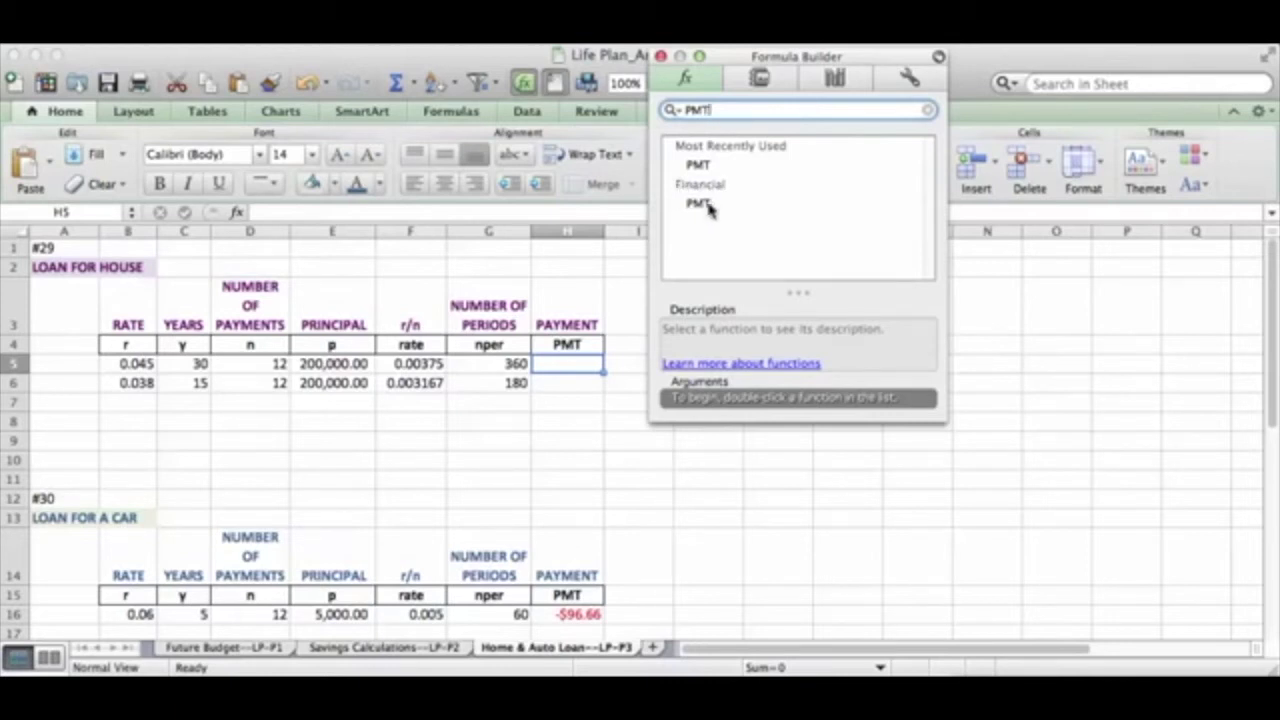
click(704, 205)
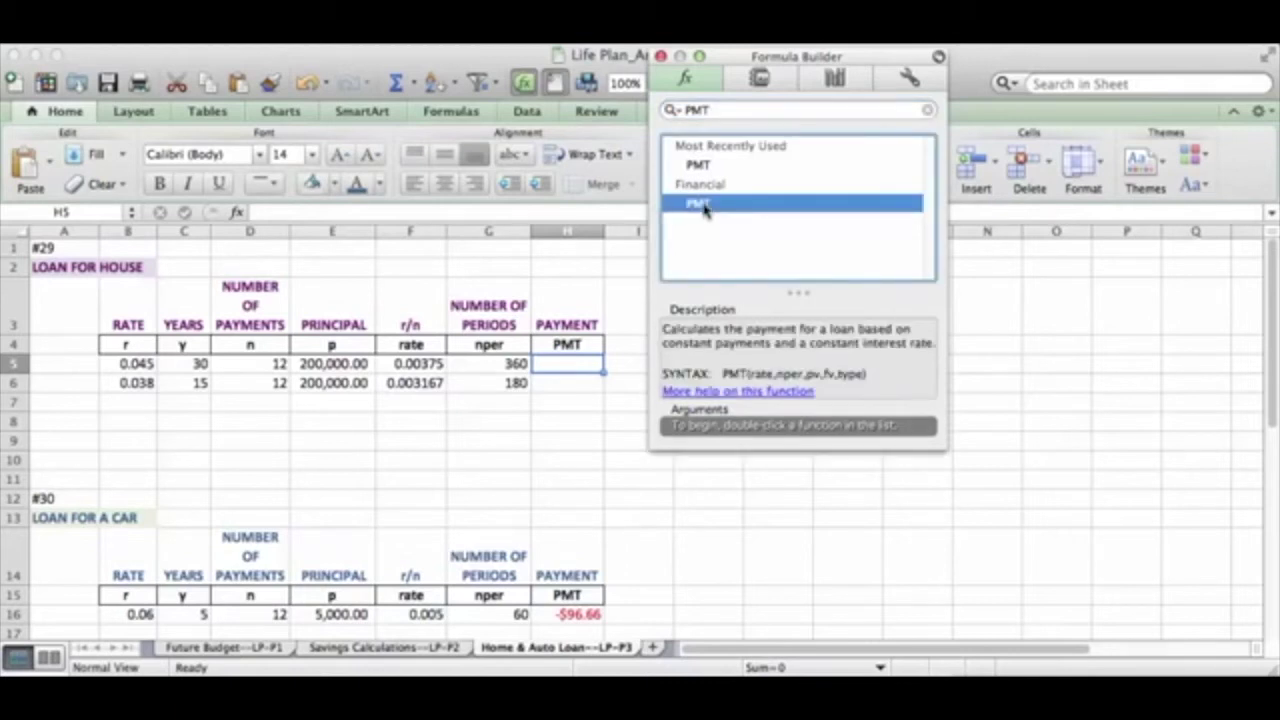
double_click(704, 205)
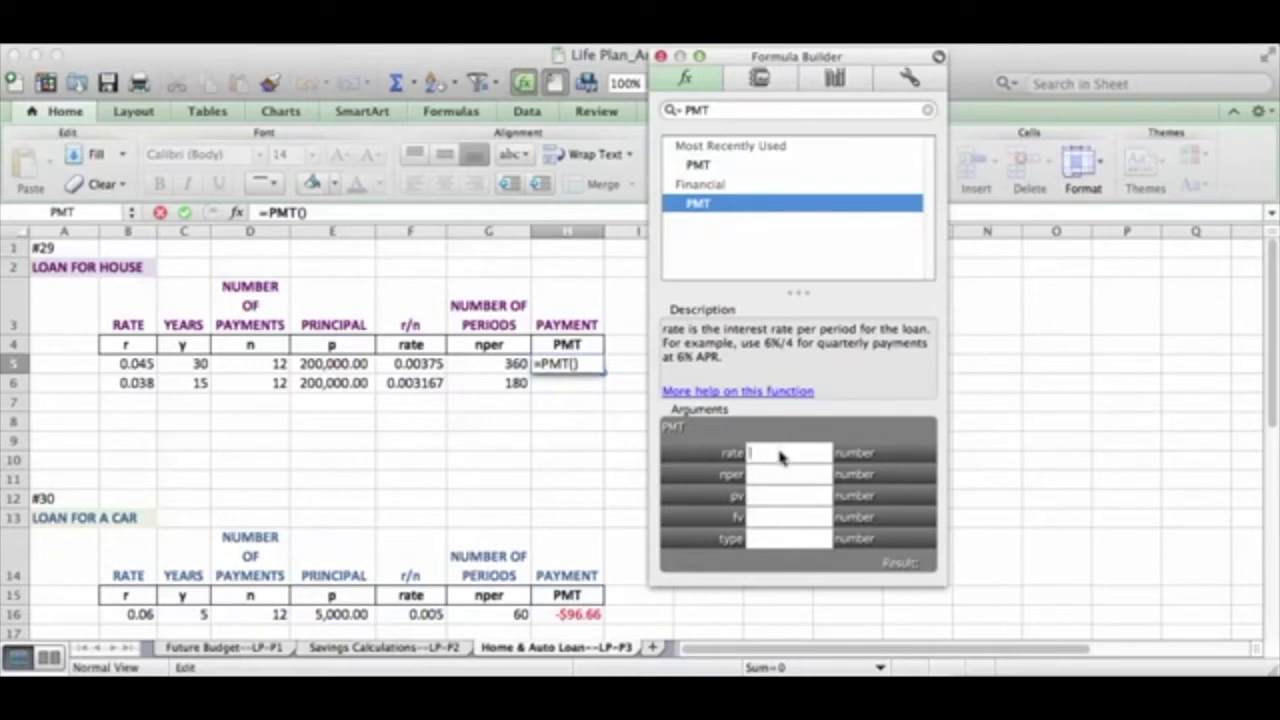
- Complete the PMT formula in H5 with rate F5, nper G5 and pv E5, and close the Formula Builder
click(422, 368)
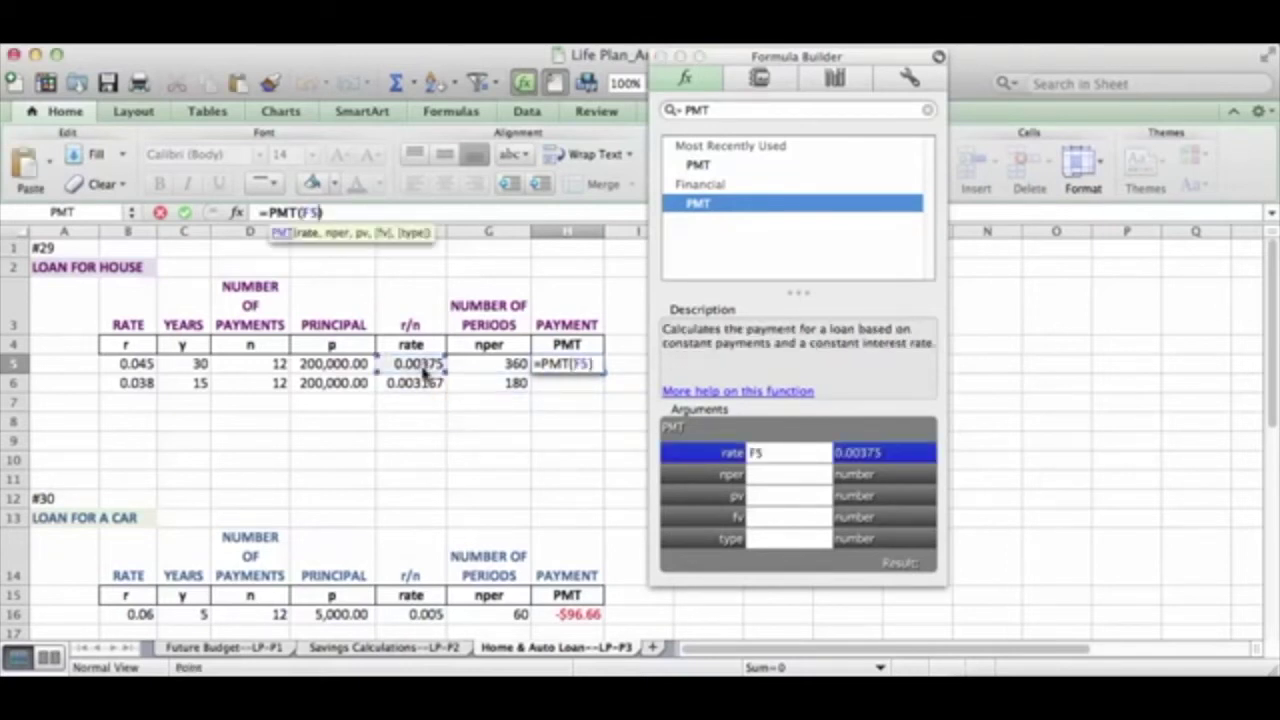
click(775, 474)
click(510, 365)
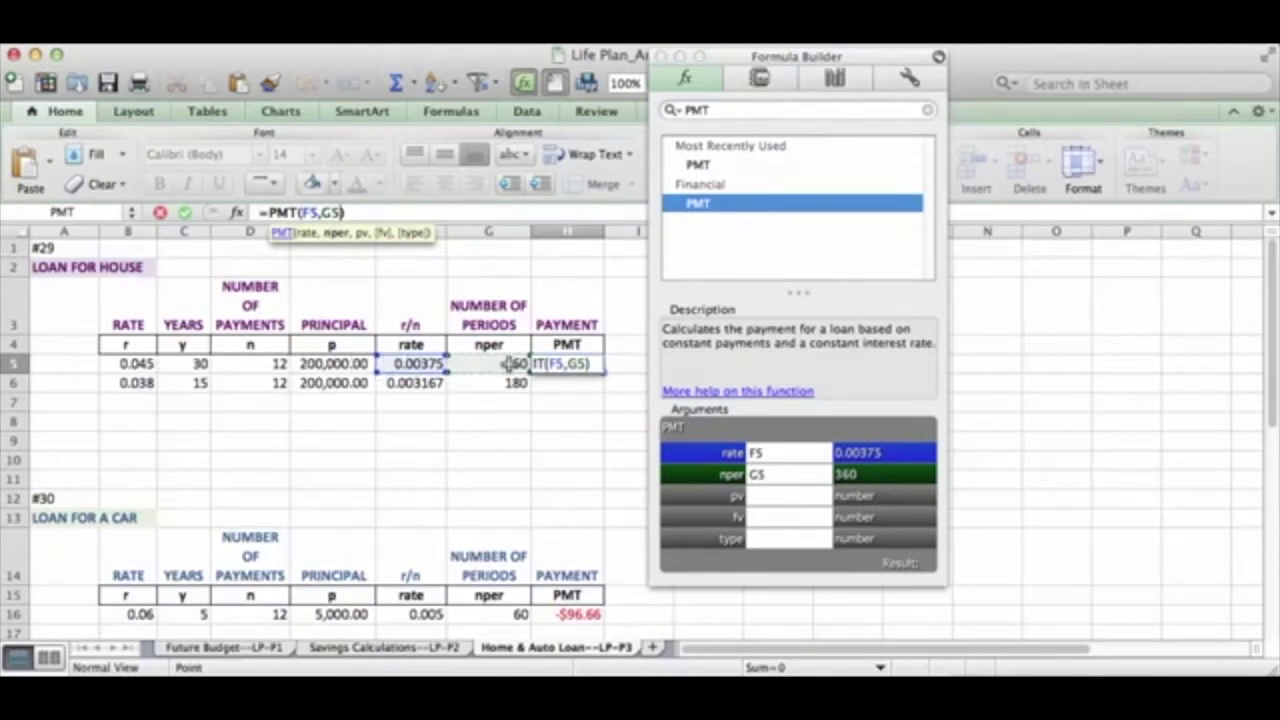
click(772, 494)
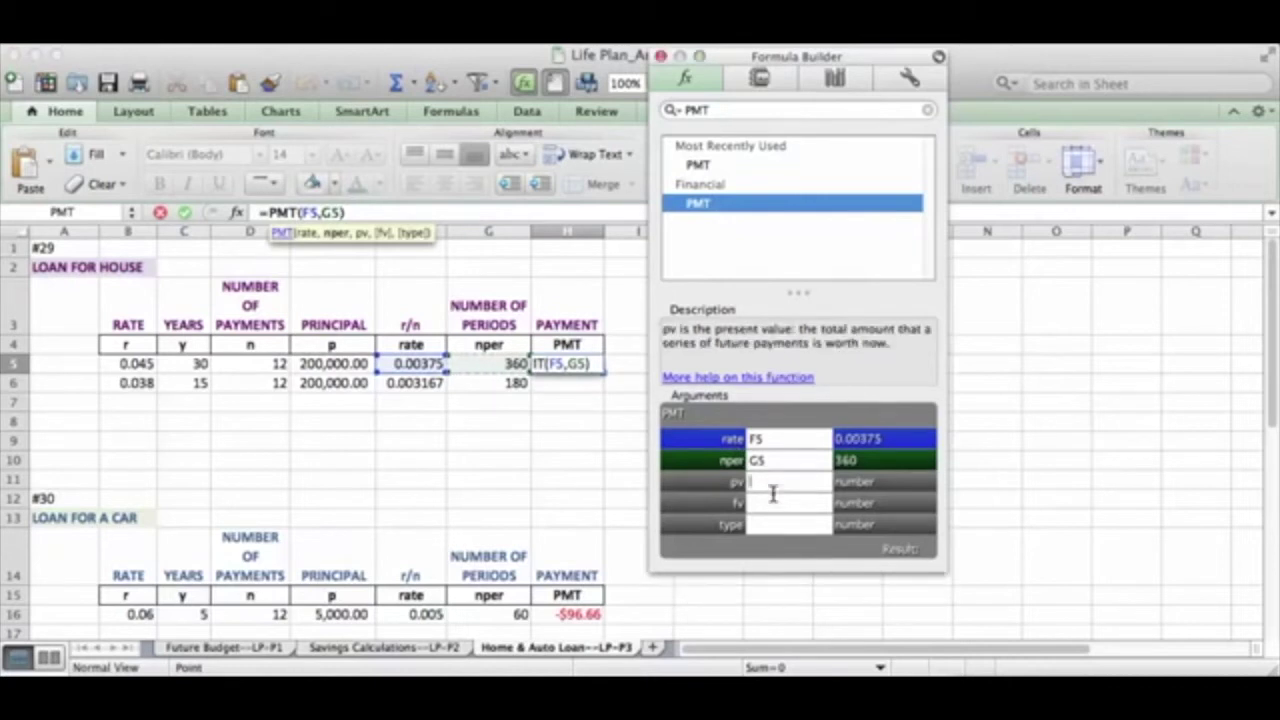
click(330, 364)
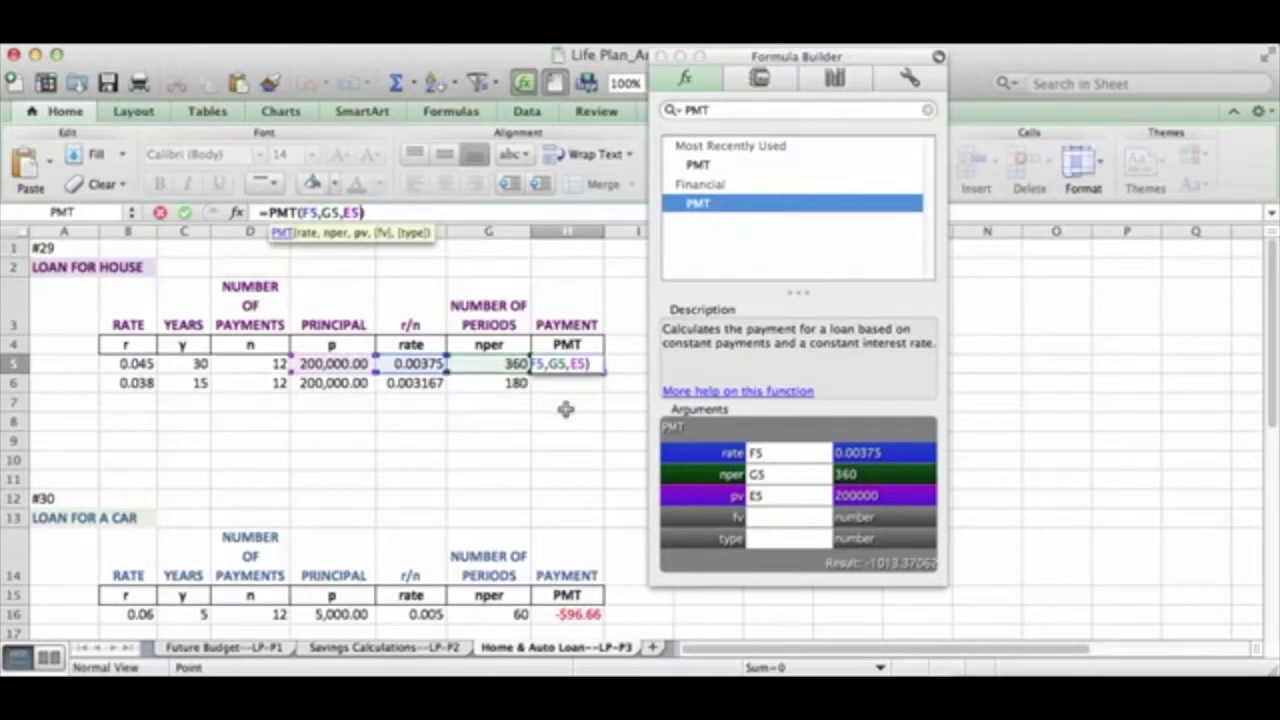
key(Return)
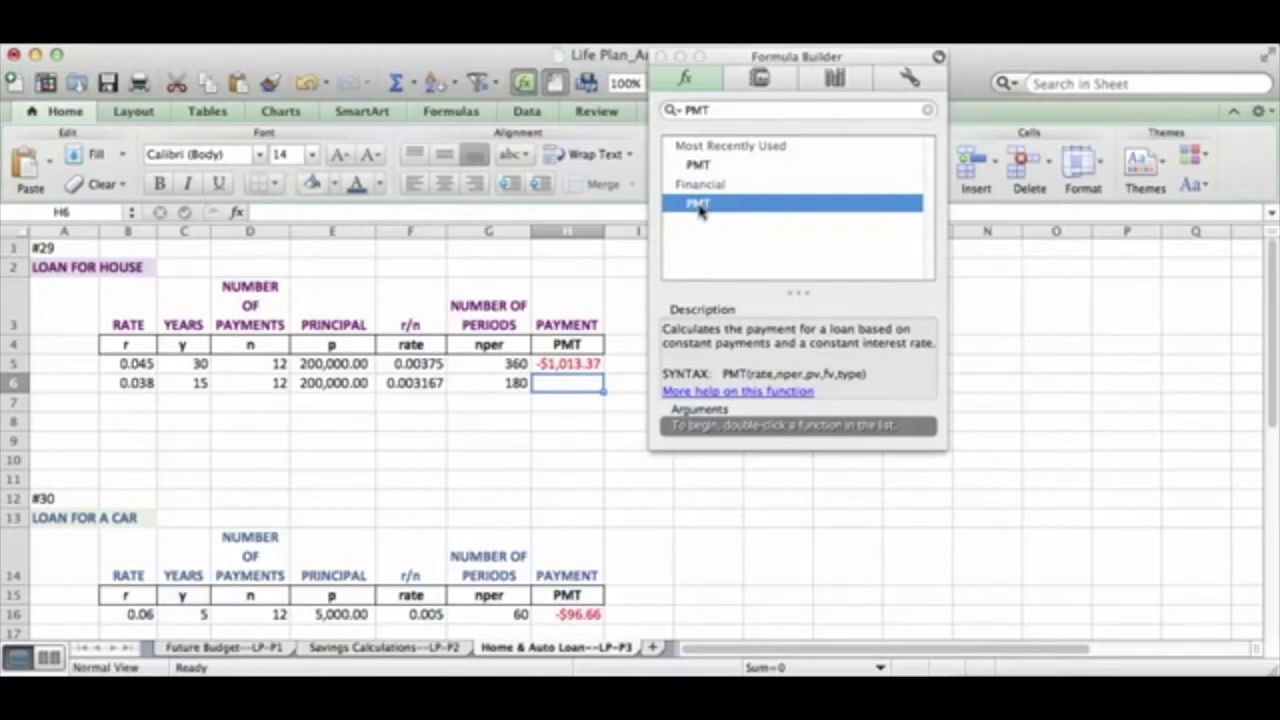
click(990, 308)
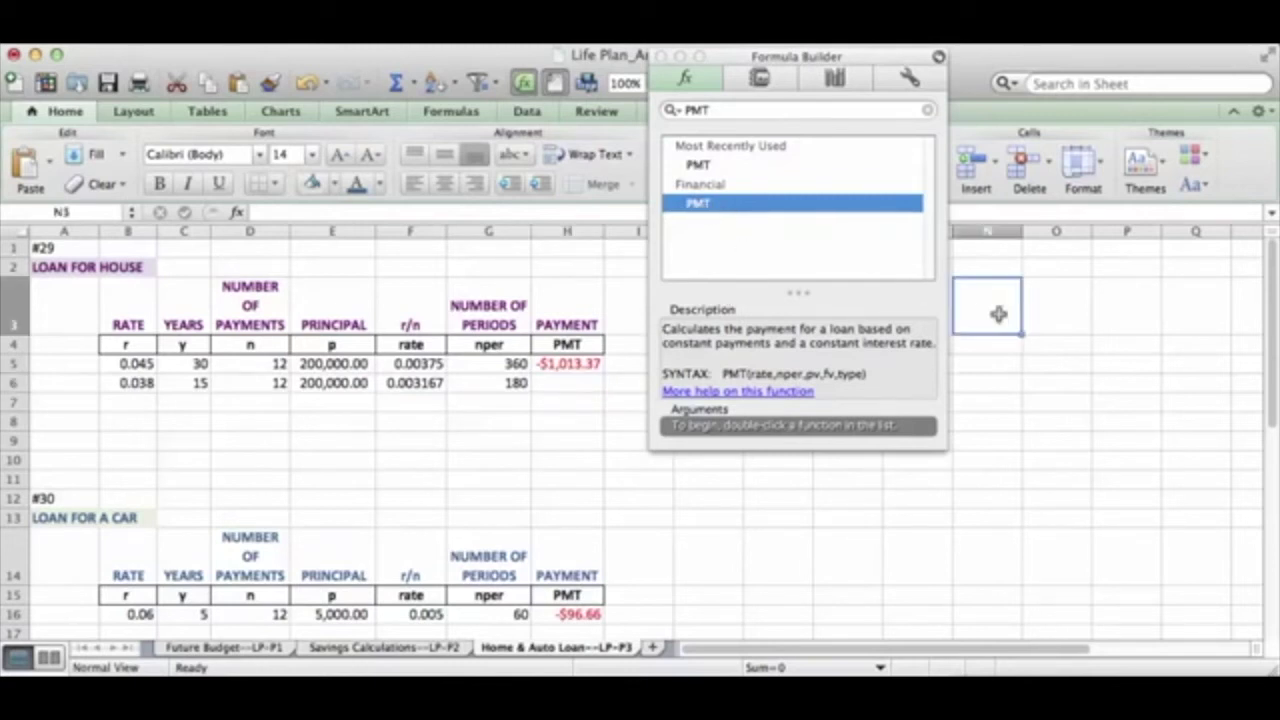
click(661, 57)
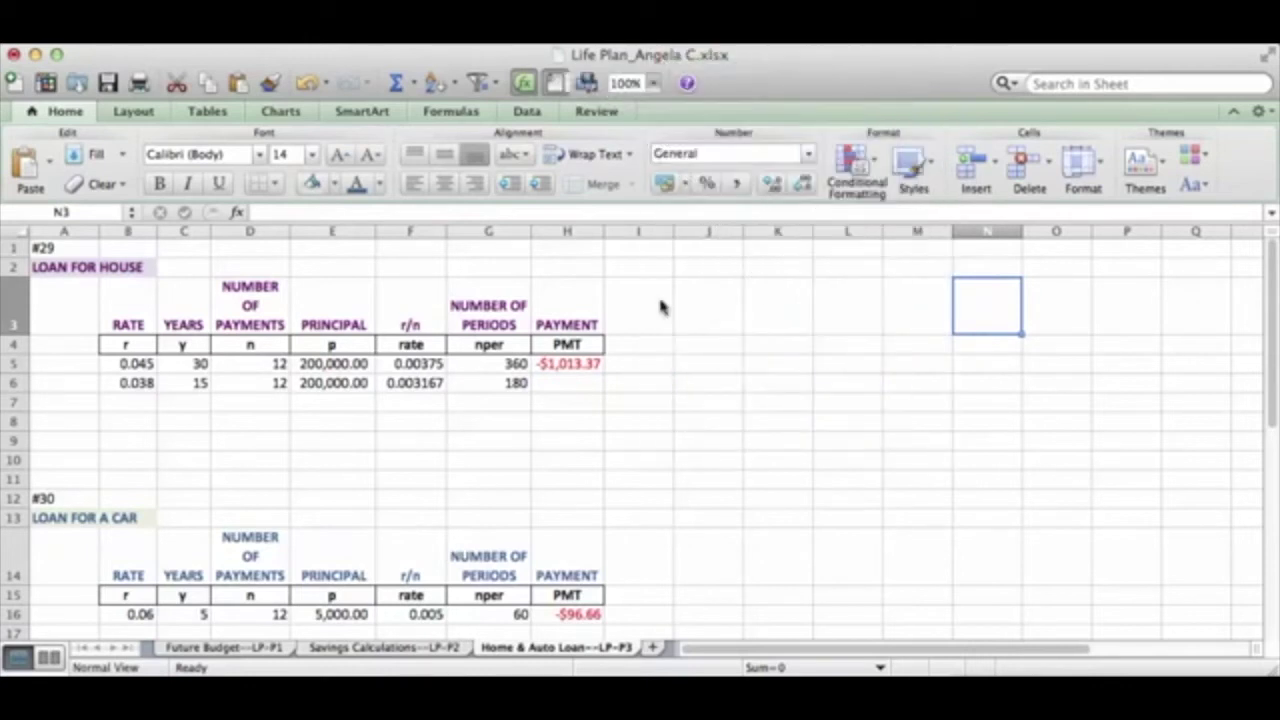
- Insert the PMT function in cell H6 for the 15-year house loan, choosing it from the most recently used functions
click(582, 380)
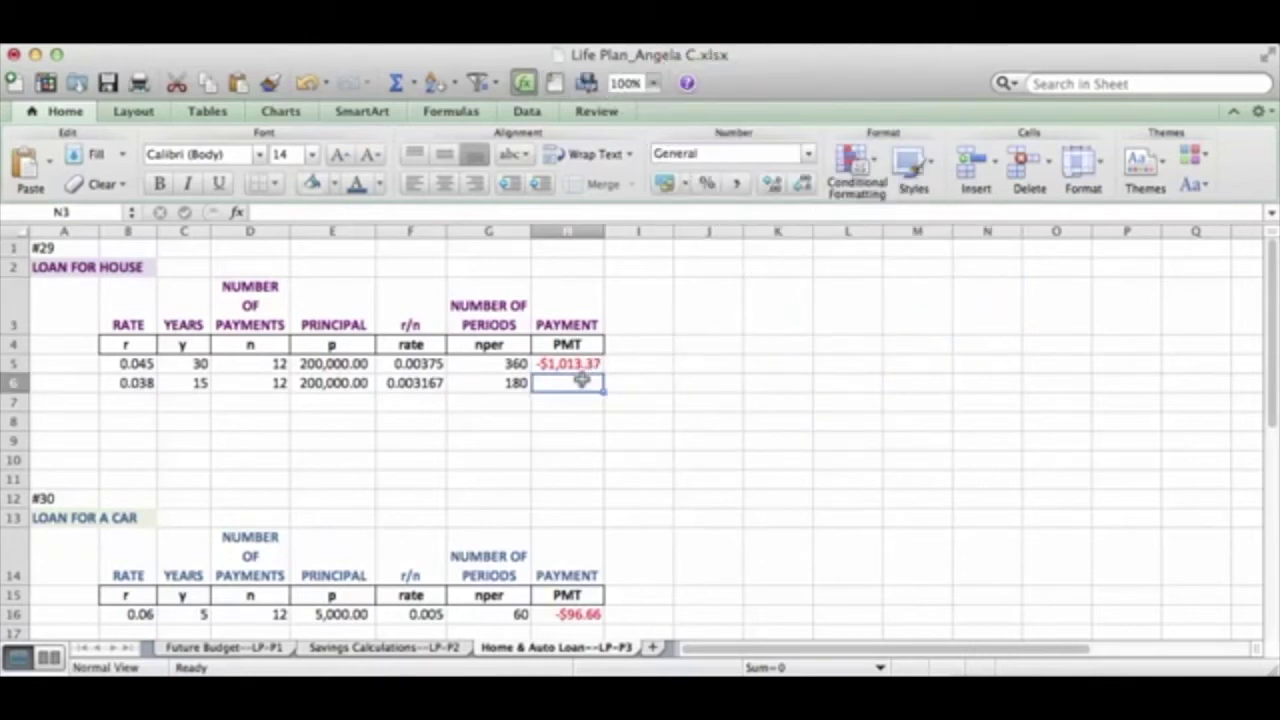
click(237, 212)
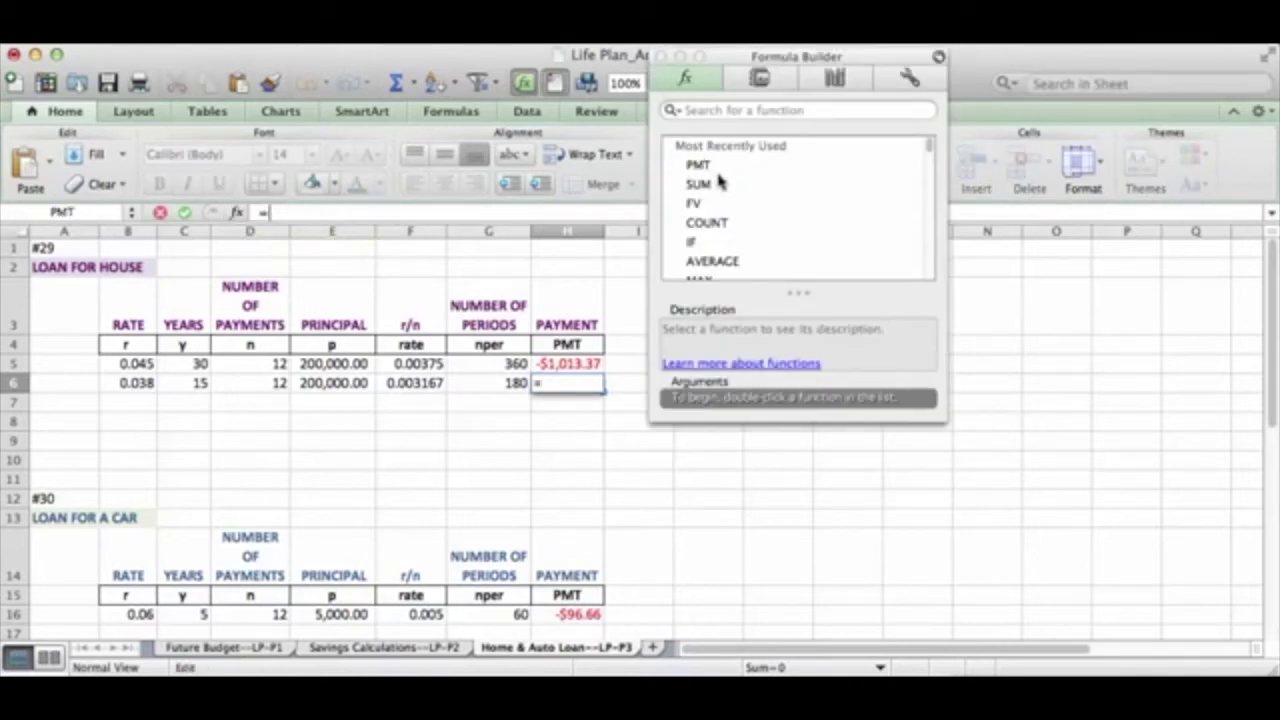
scroll(718, 180, down, 5)
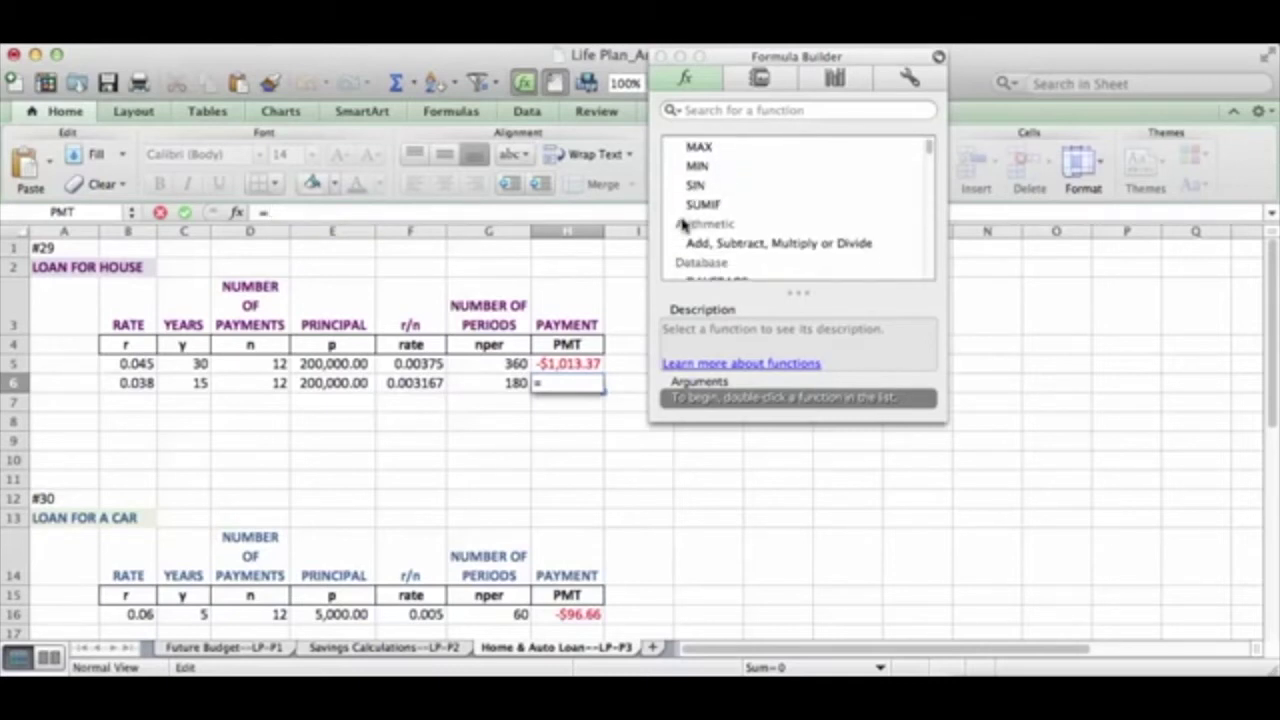
scroll(684, 225, down, 1)
scroll(684, 225, down, 2)
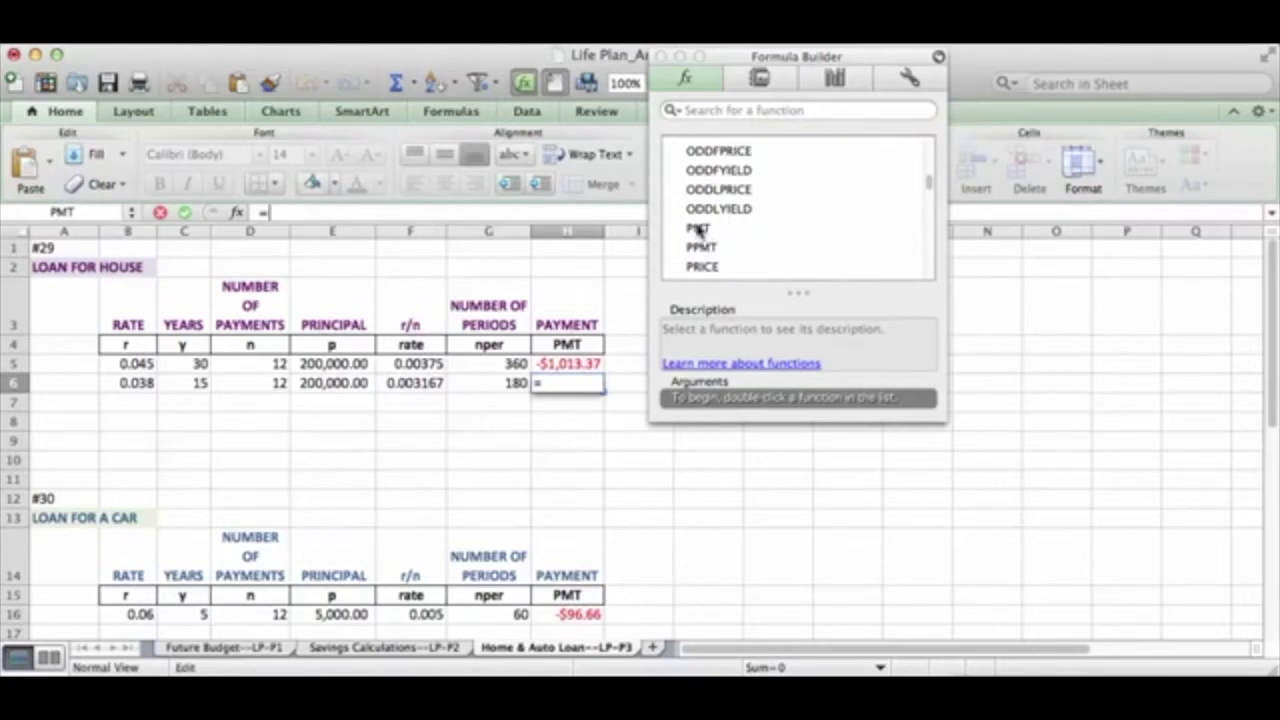
scroll(700, 225, up, 15)
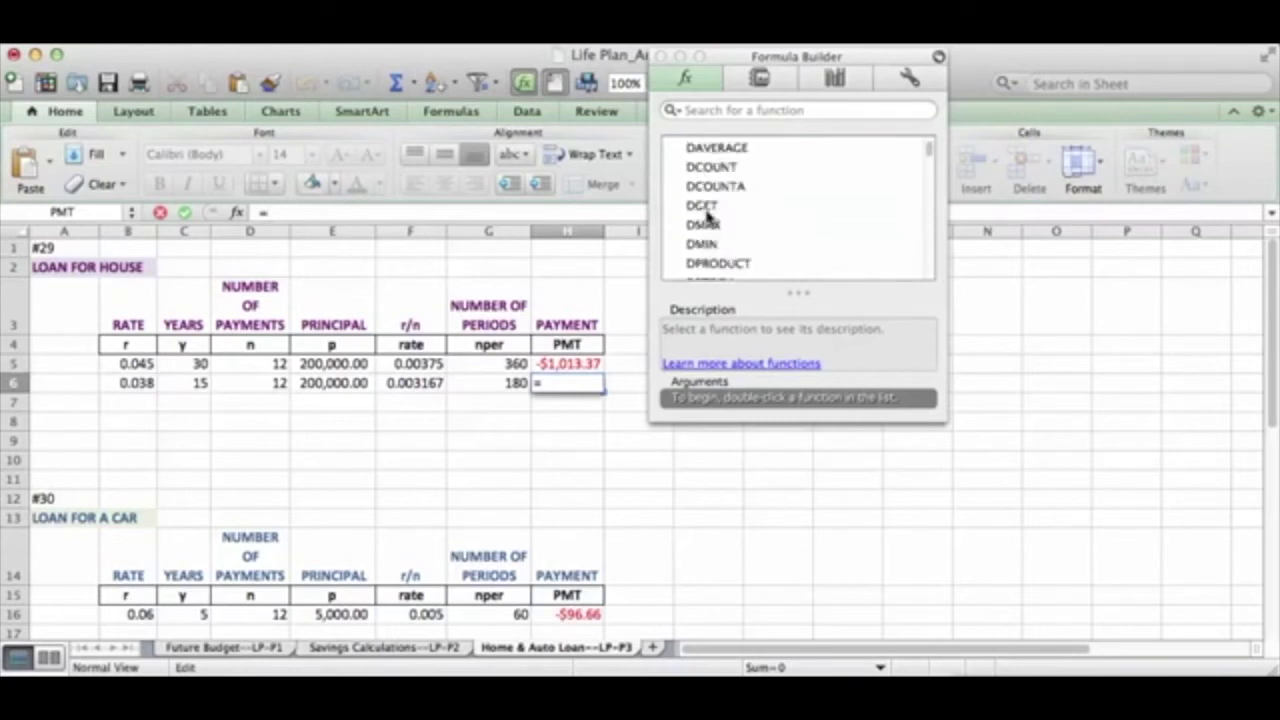
scroll(708, 215, up, 10)
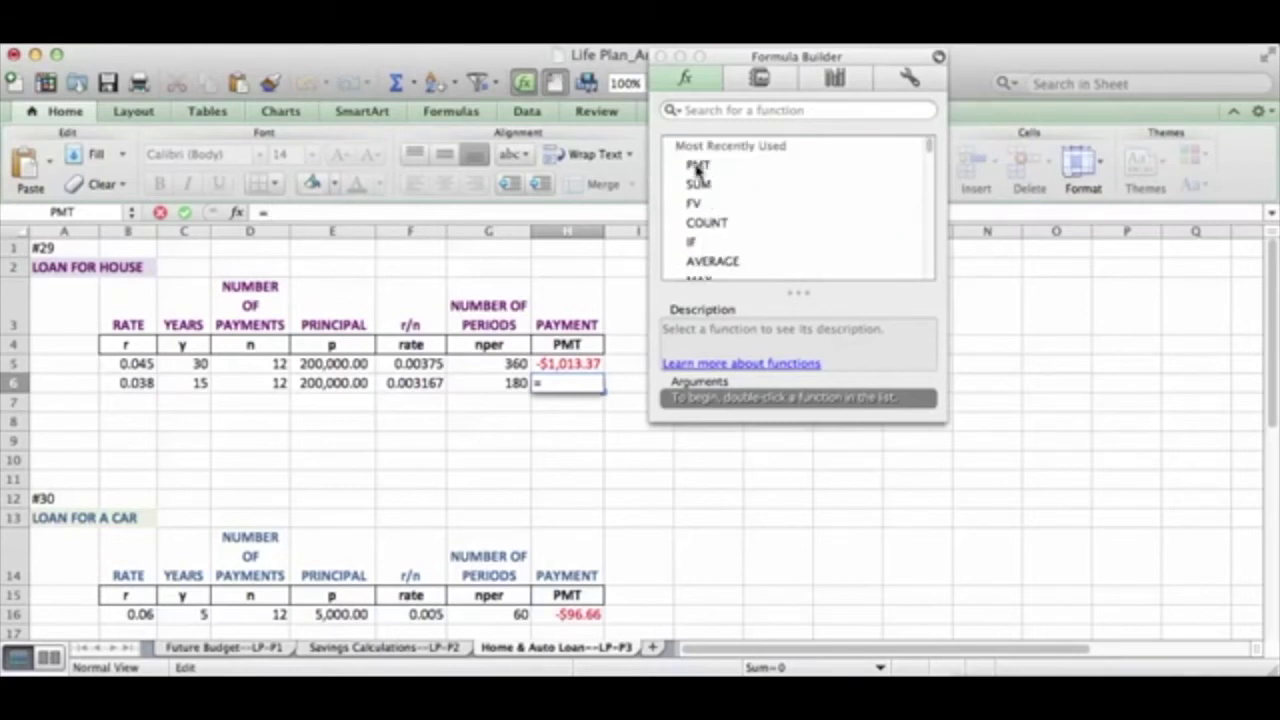
click(698, 166)
double_click(698, 166)
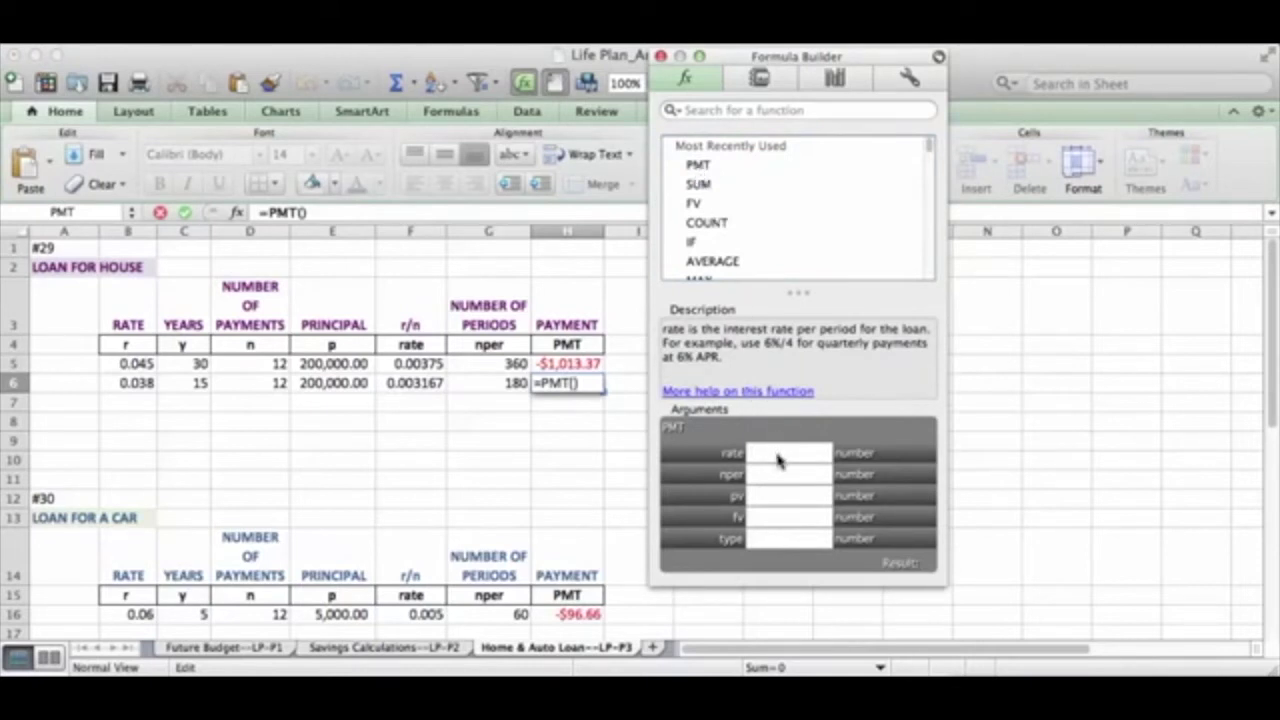
- Complete the PMT formula in H6 with rate F6, nper G6 and pv E6, and move the Formula Builder away from the loan tables
click(424, 388)
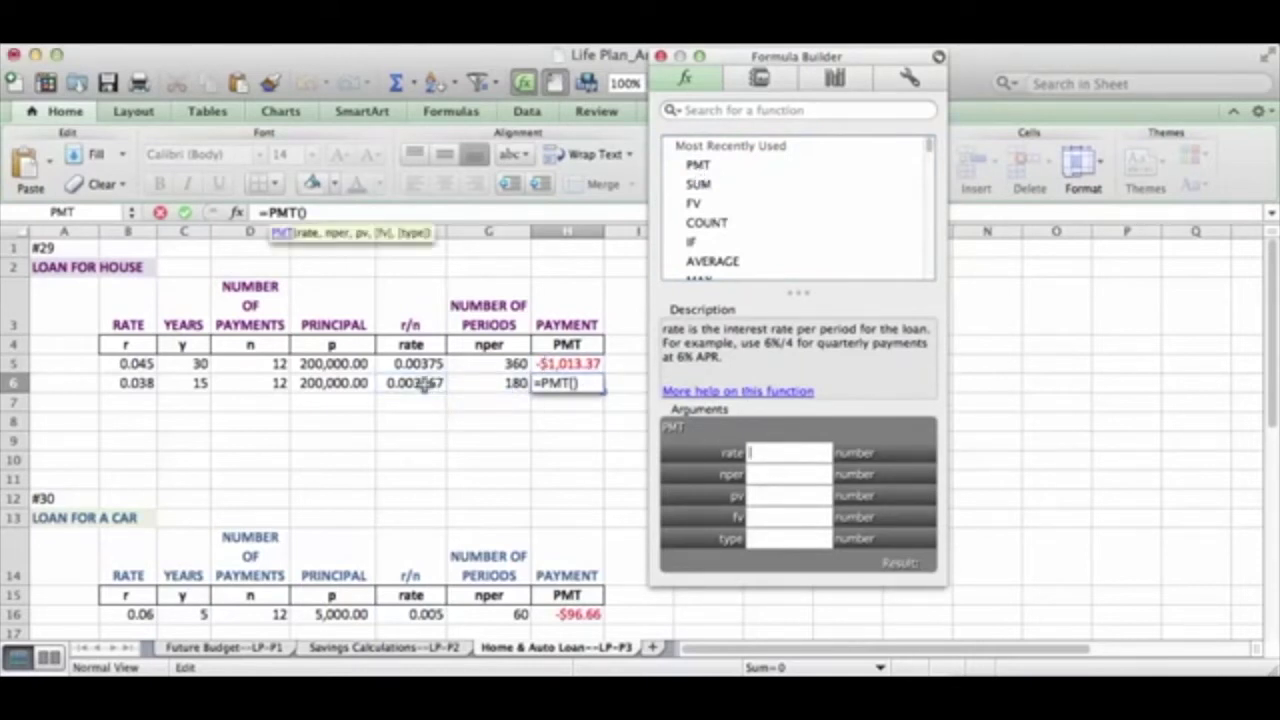
click(753, 472)
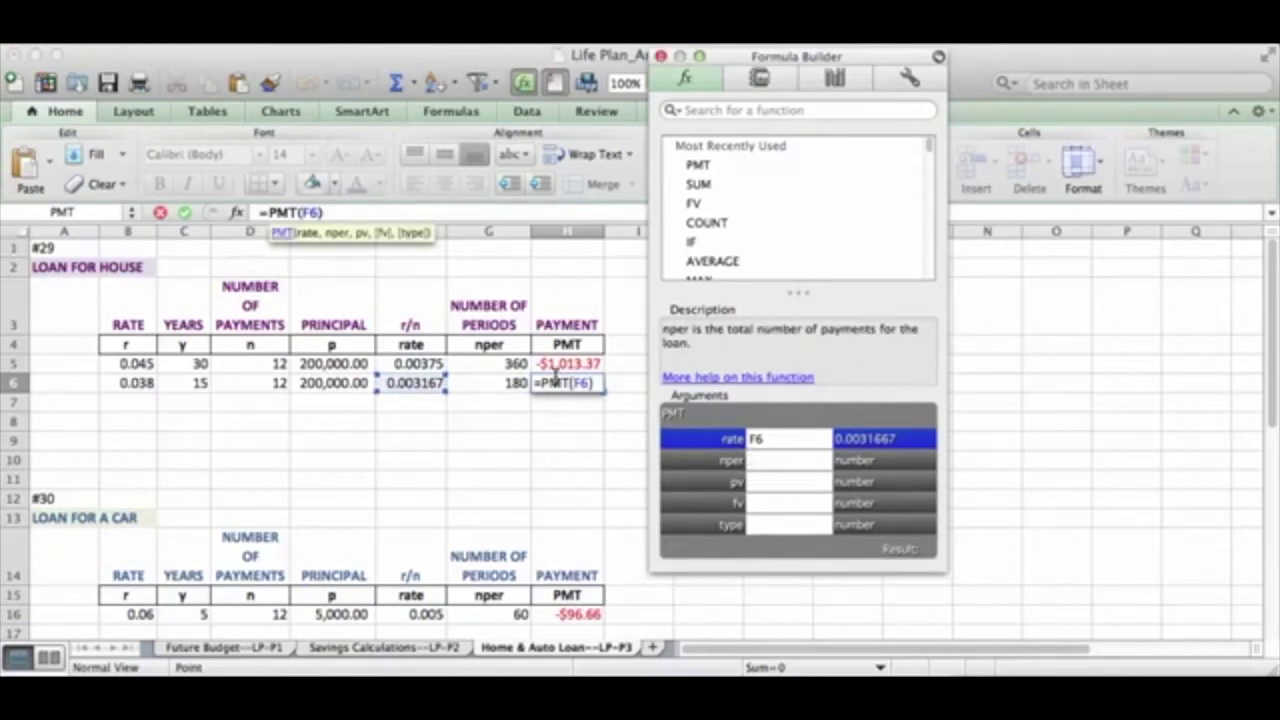
click(510, 383)
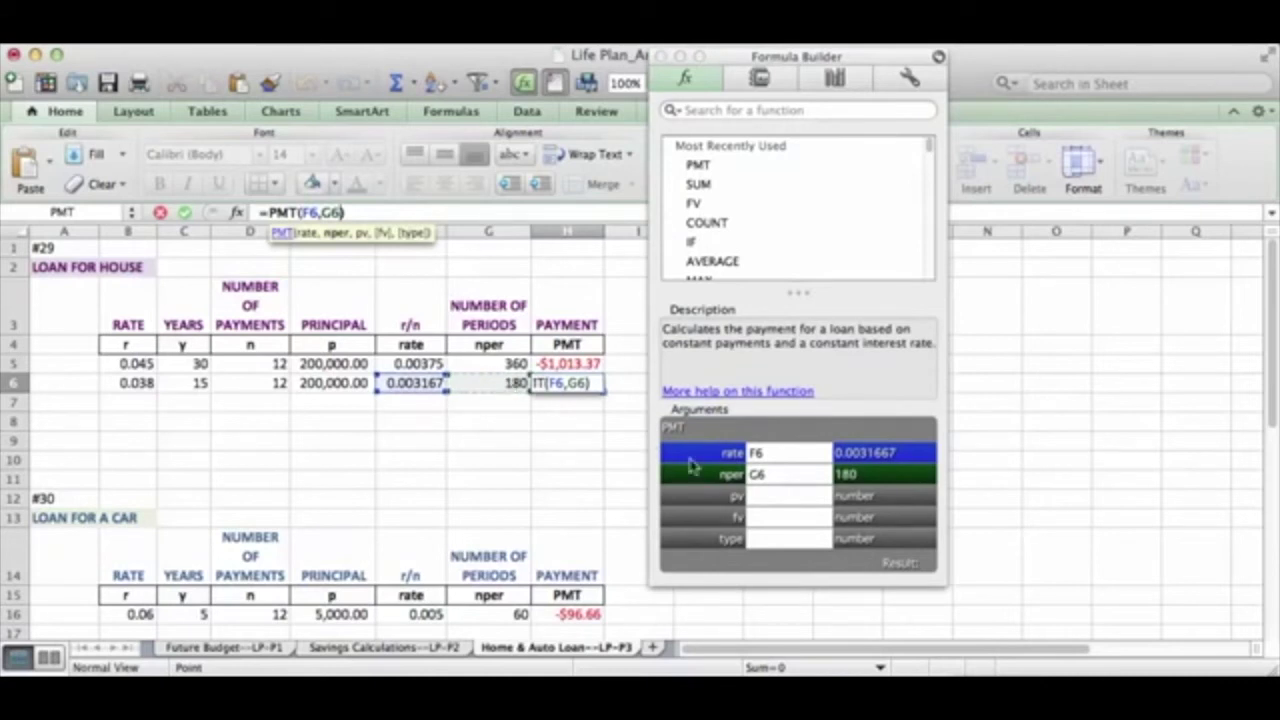
click(756, 496)
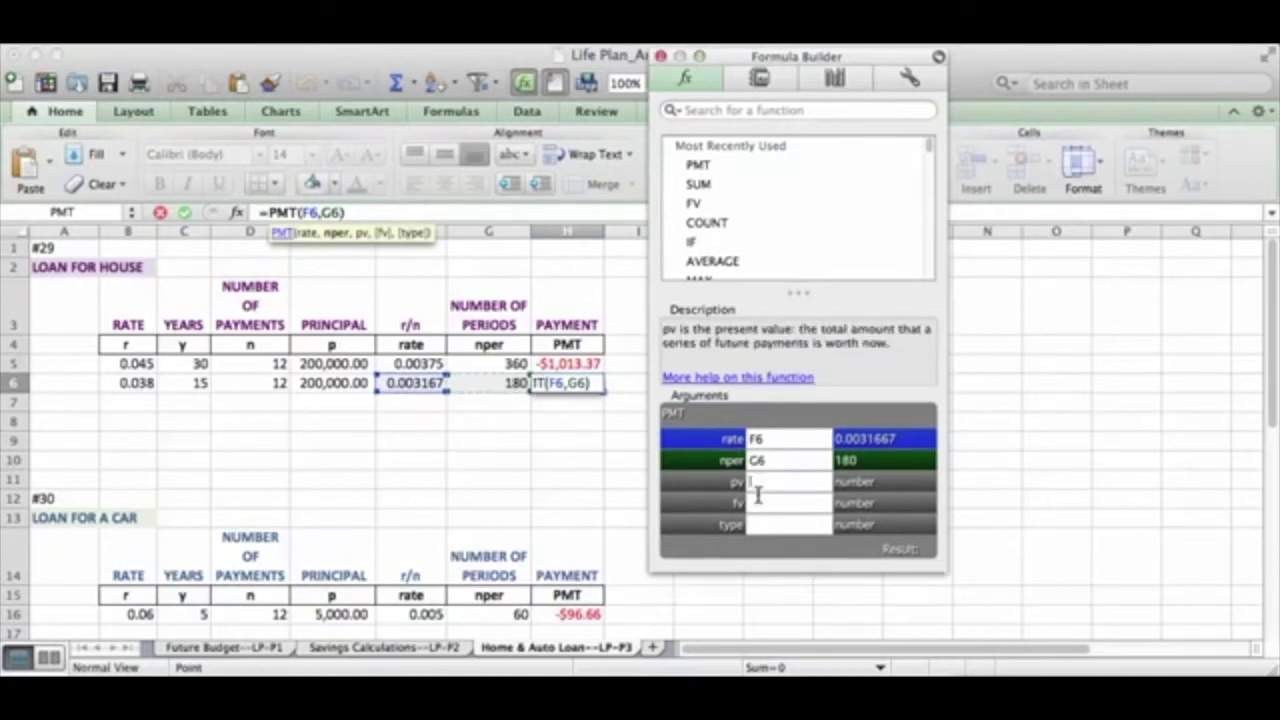
click(318, 384)
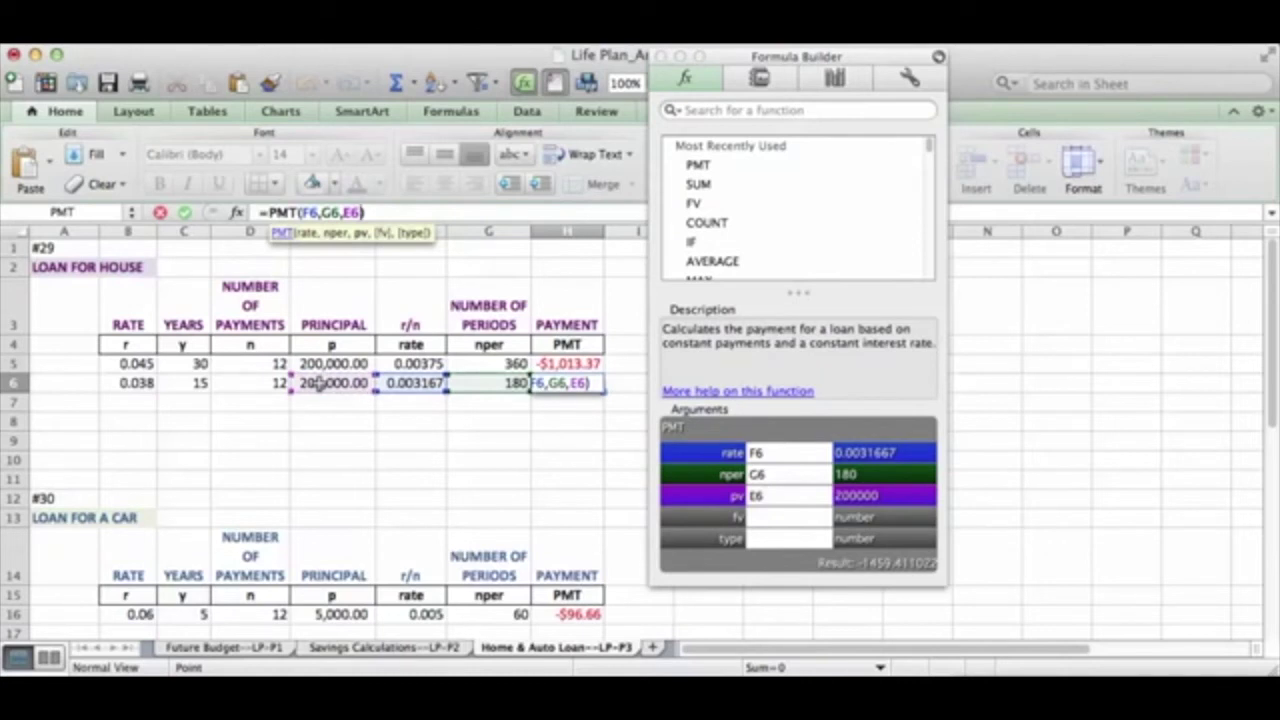
key(Return)
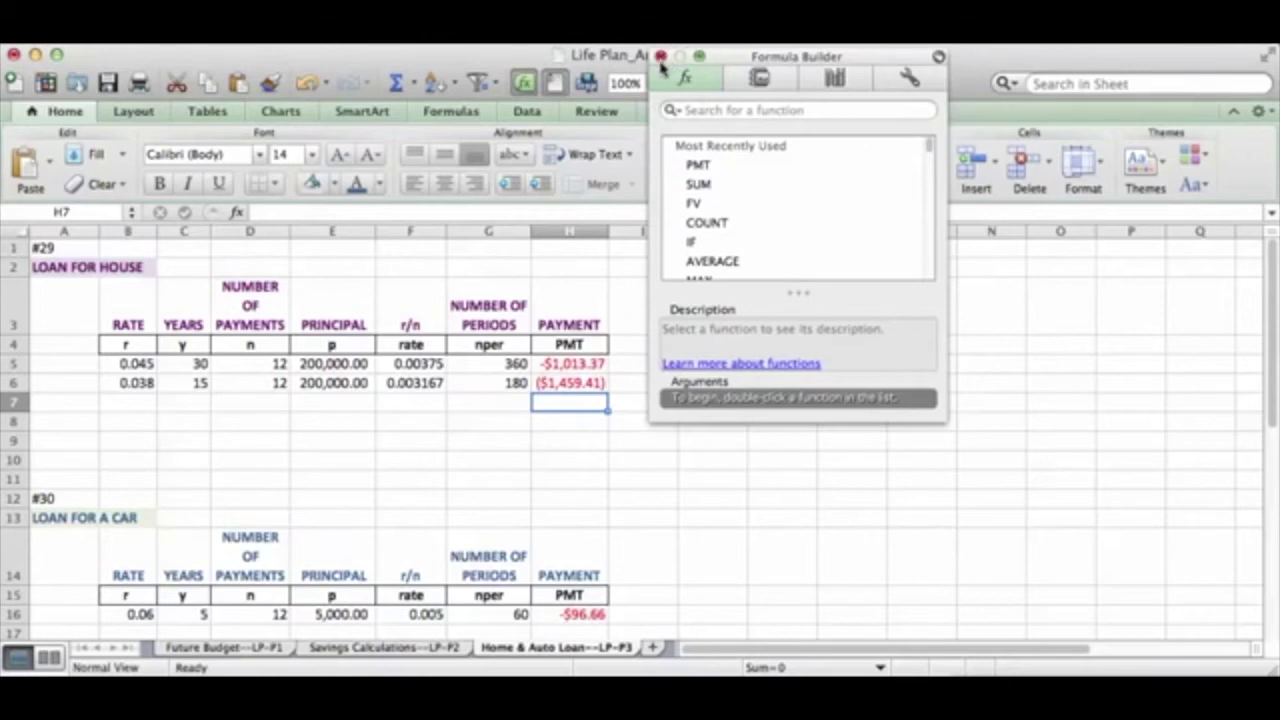
drag(726, 57, 886, 45)
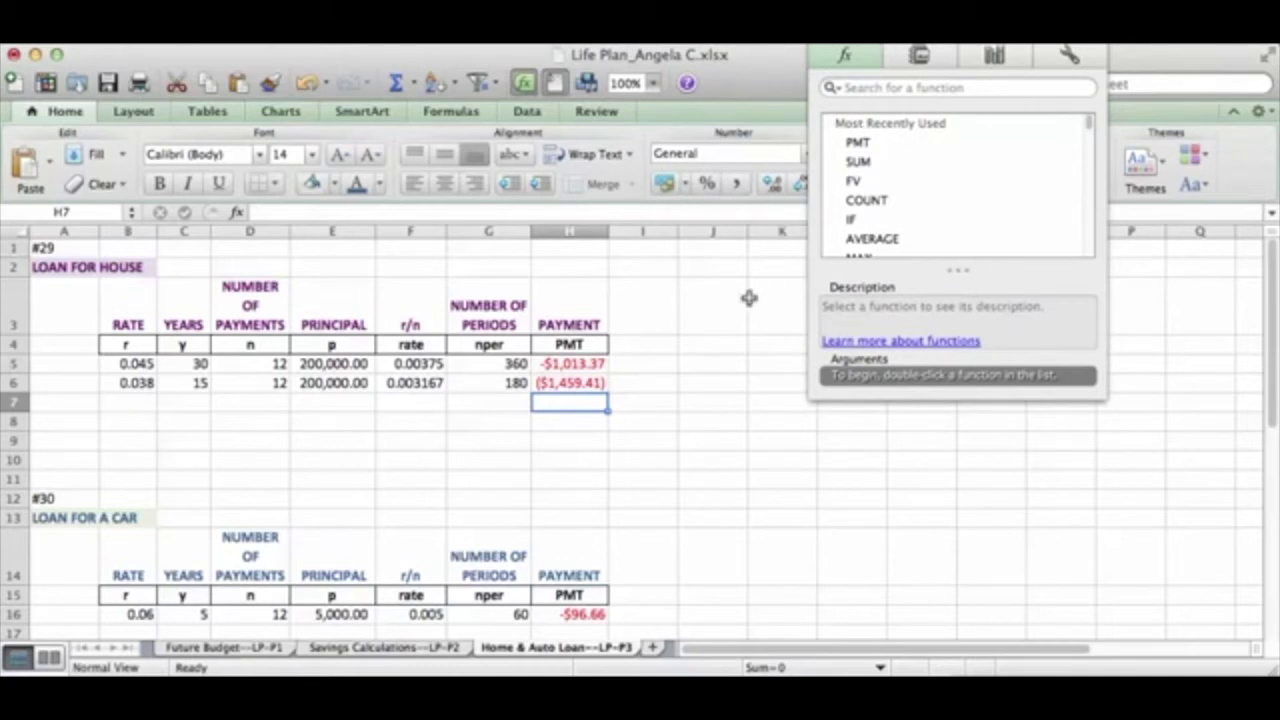
- Review the payment formulas for the car and both house loans, plus the house loans' principal, payments per year, years and number of periods
click(582, 614)
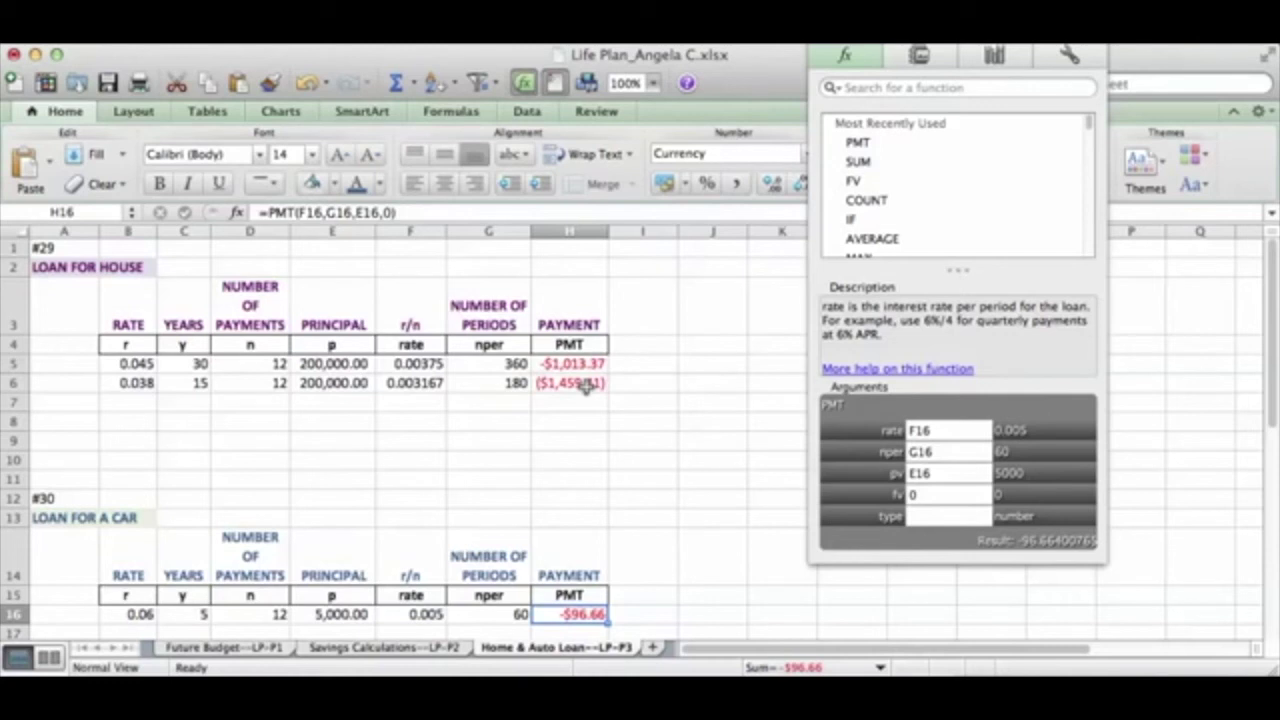
click(588, 367)
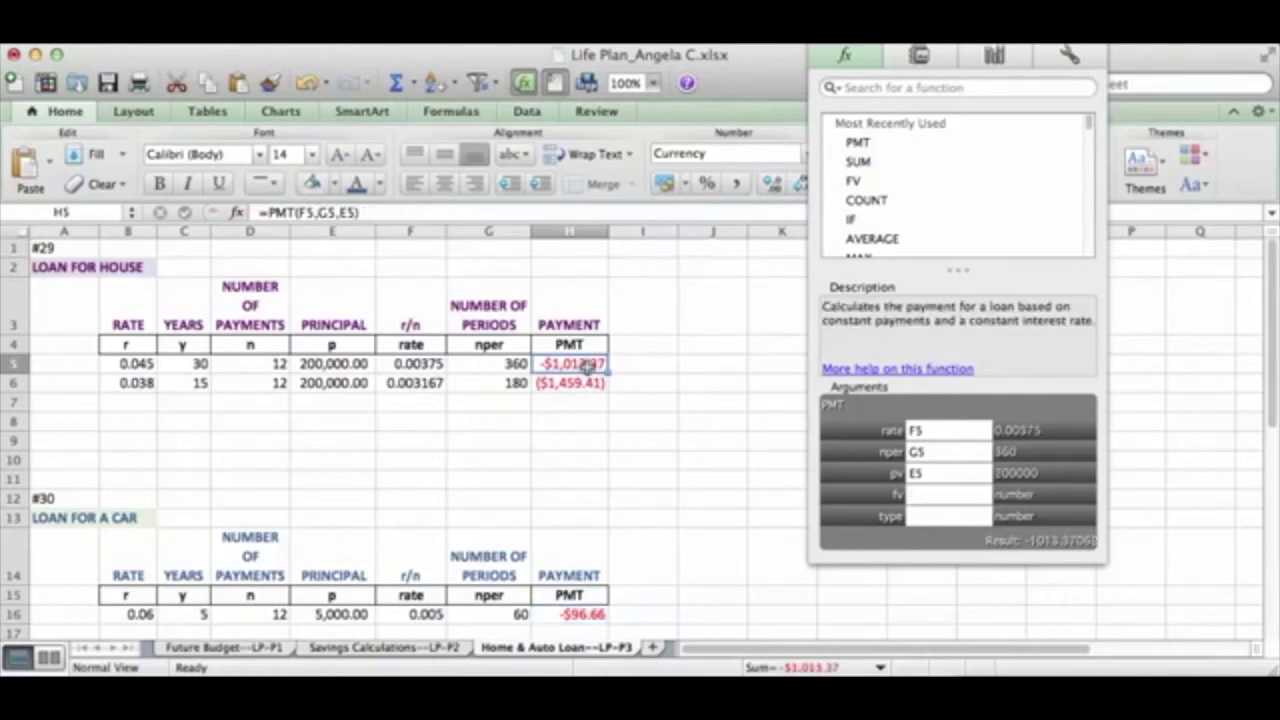
click(583, 384)
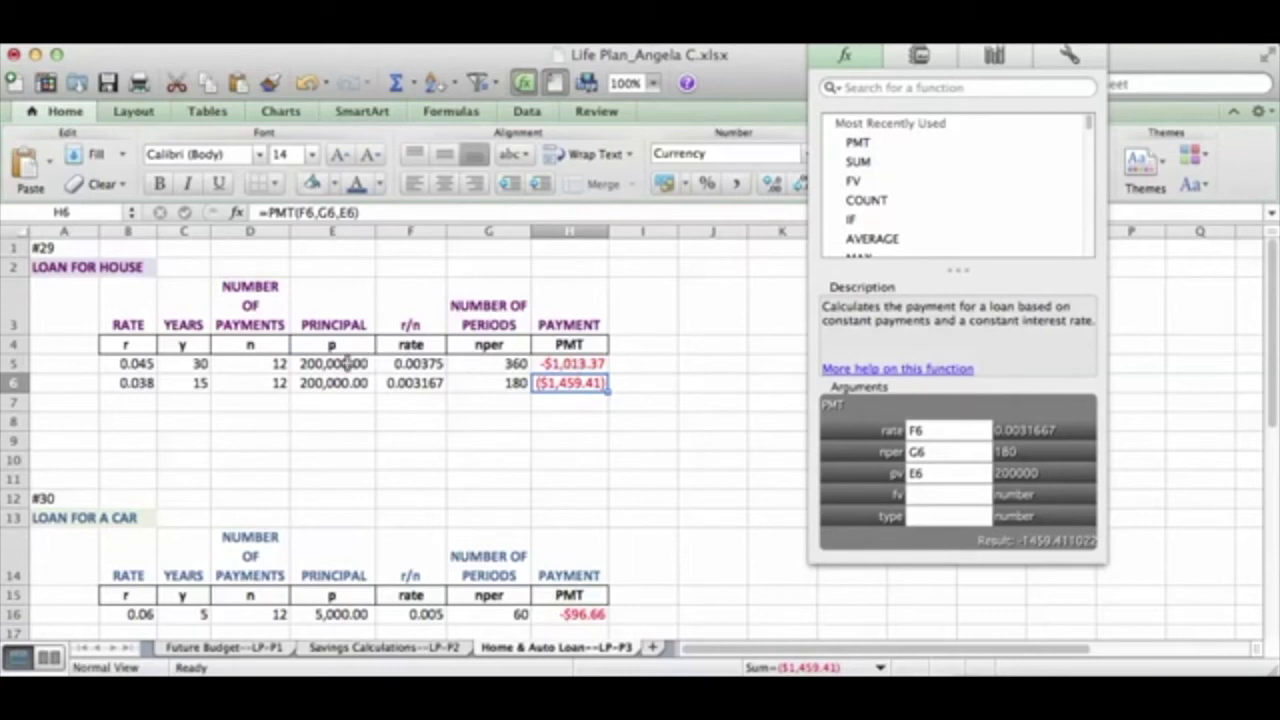
click(345, 364)
click(258, 370)
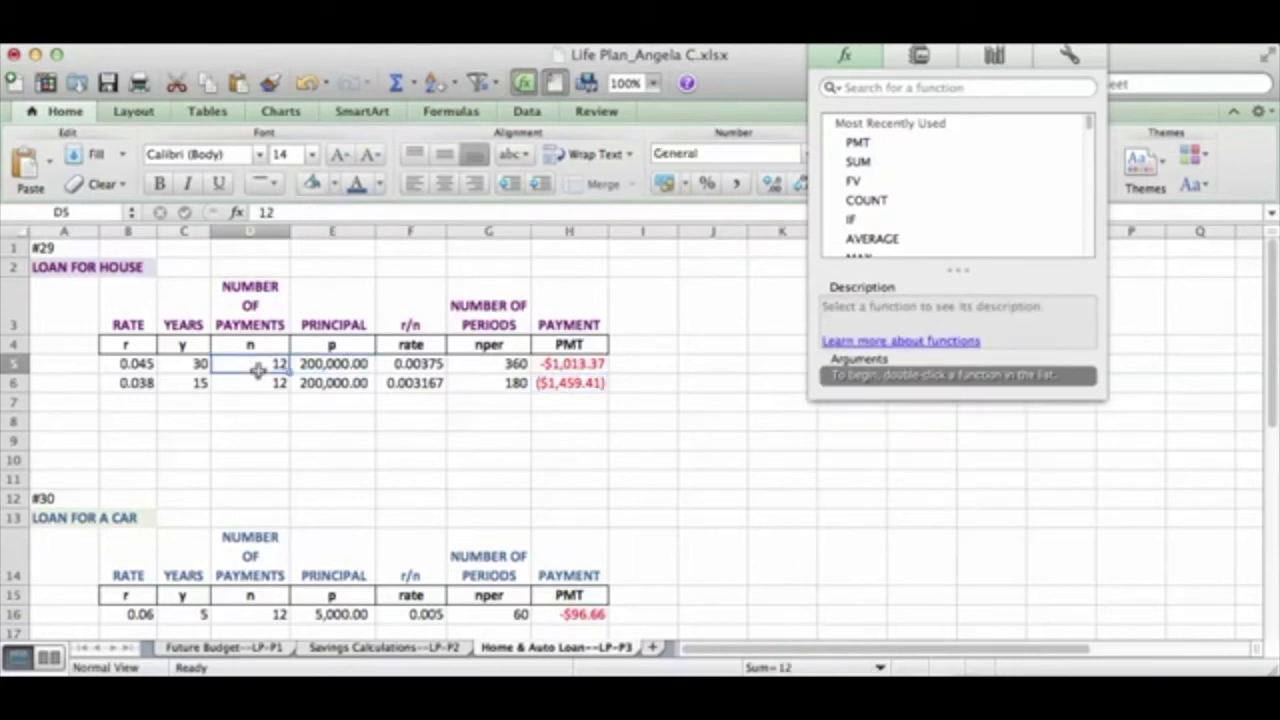
click(197, 379)
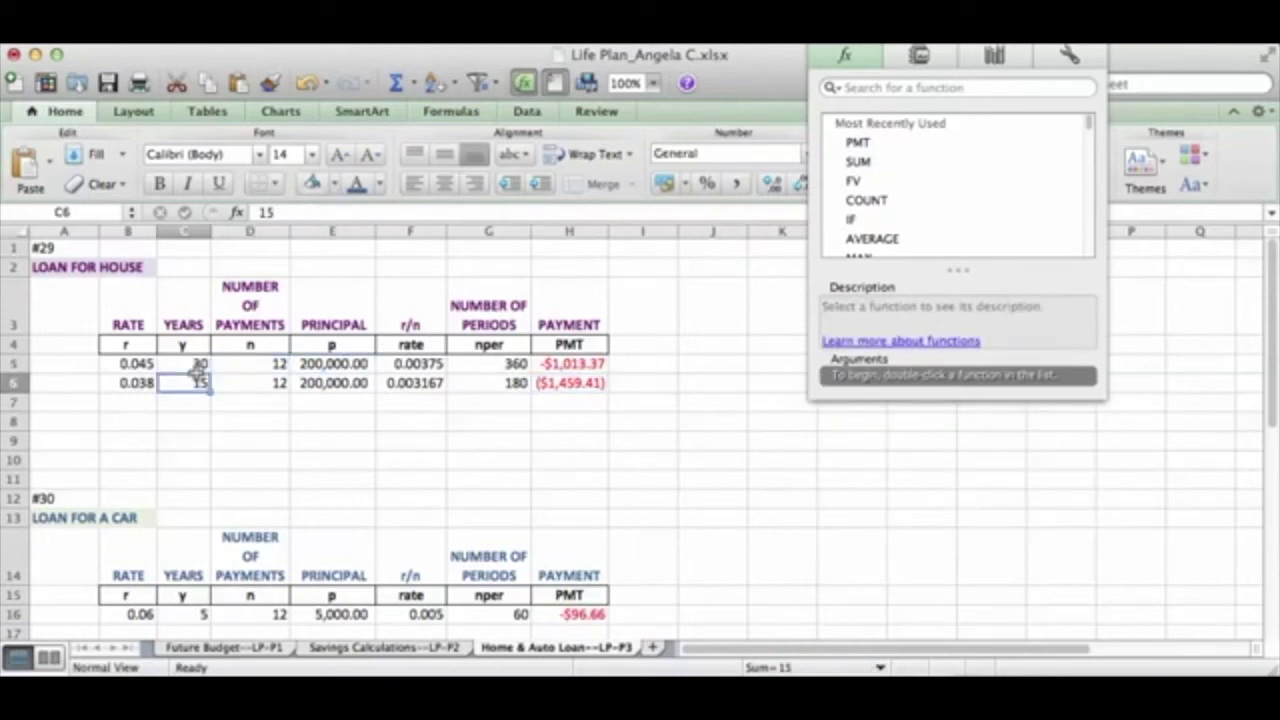
click(468, 366)
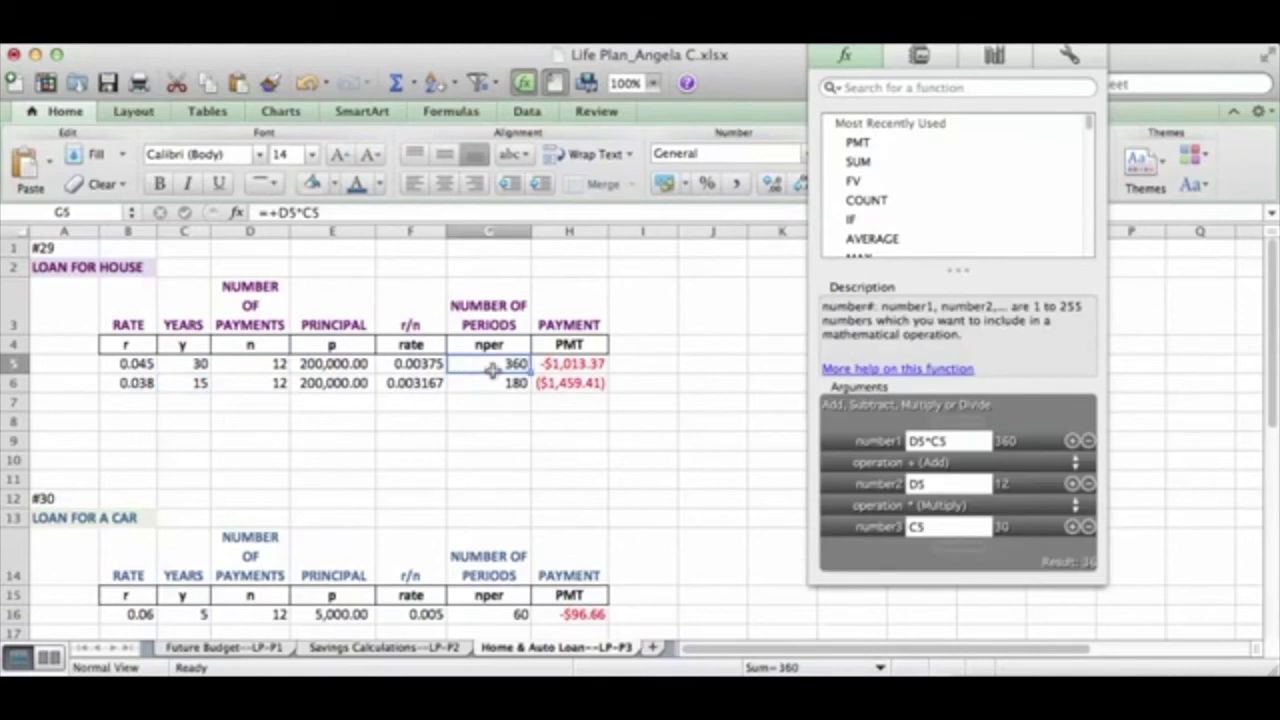
- Calculate the total paid on the 30-year house loan in I5 with the formula =H5*G5
click(630, 367)
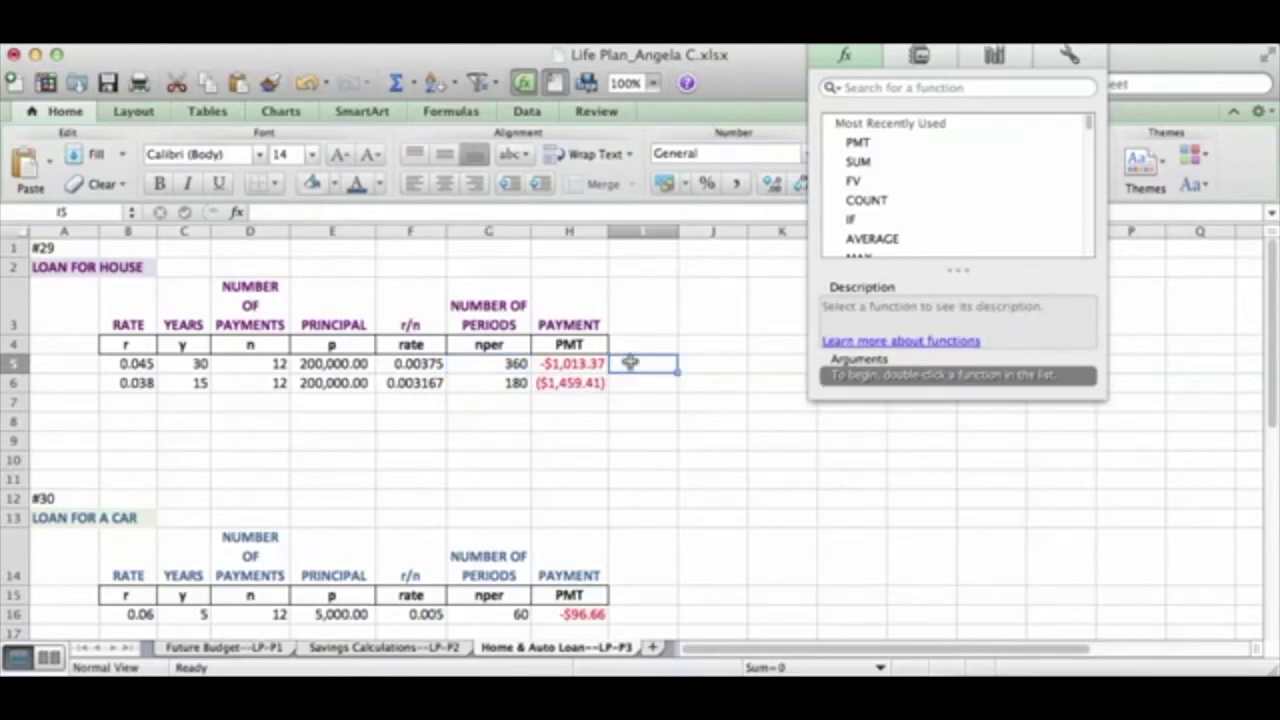
text(=)
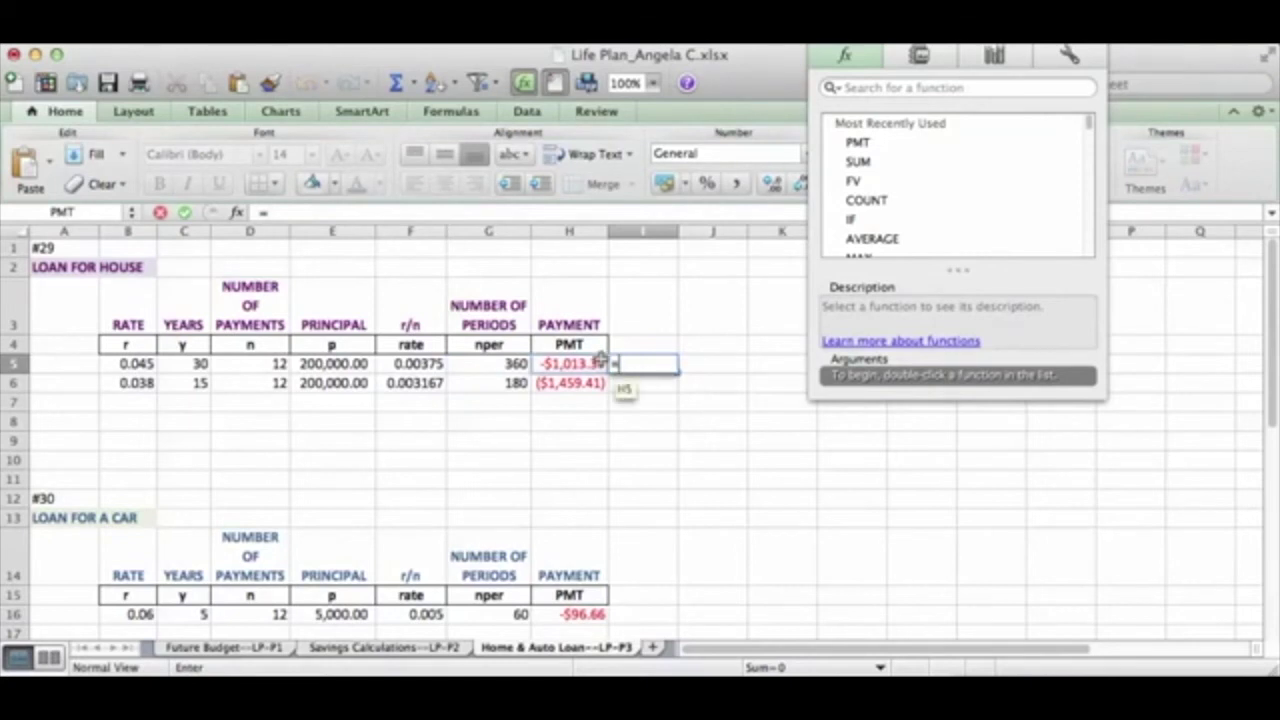
click(582, 367)
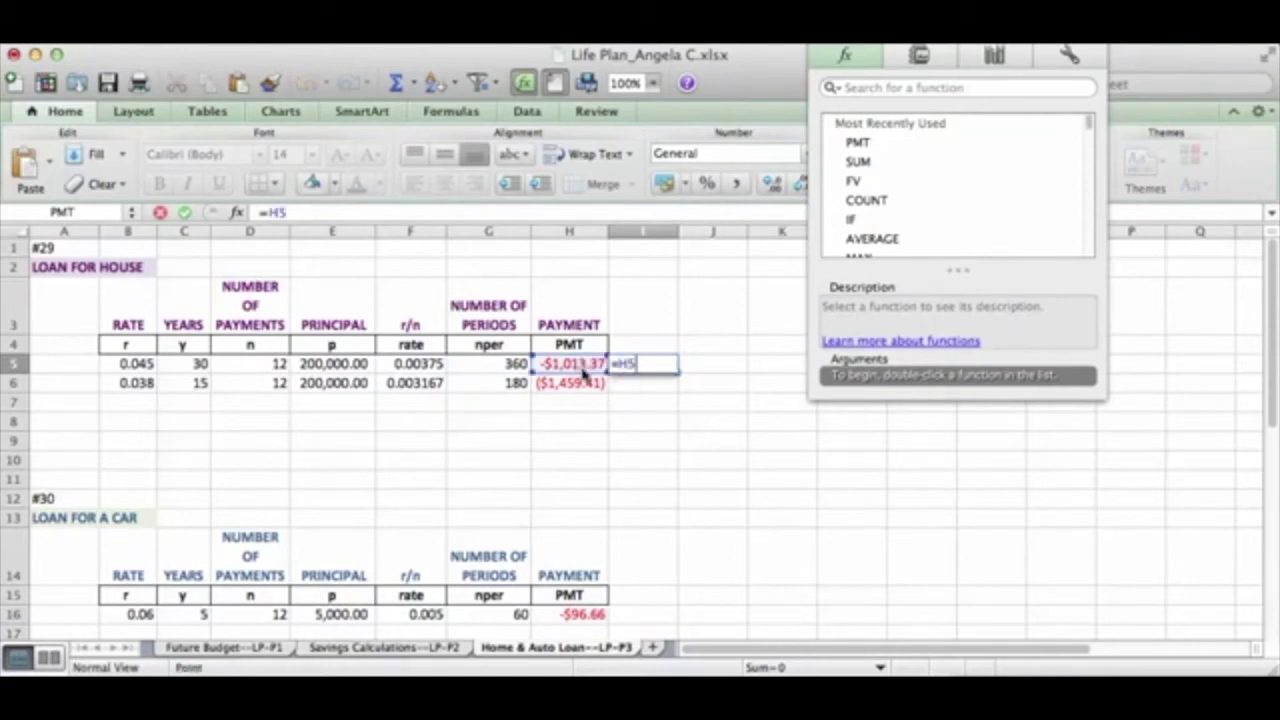
text(*)
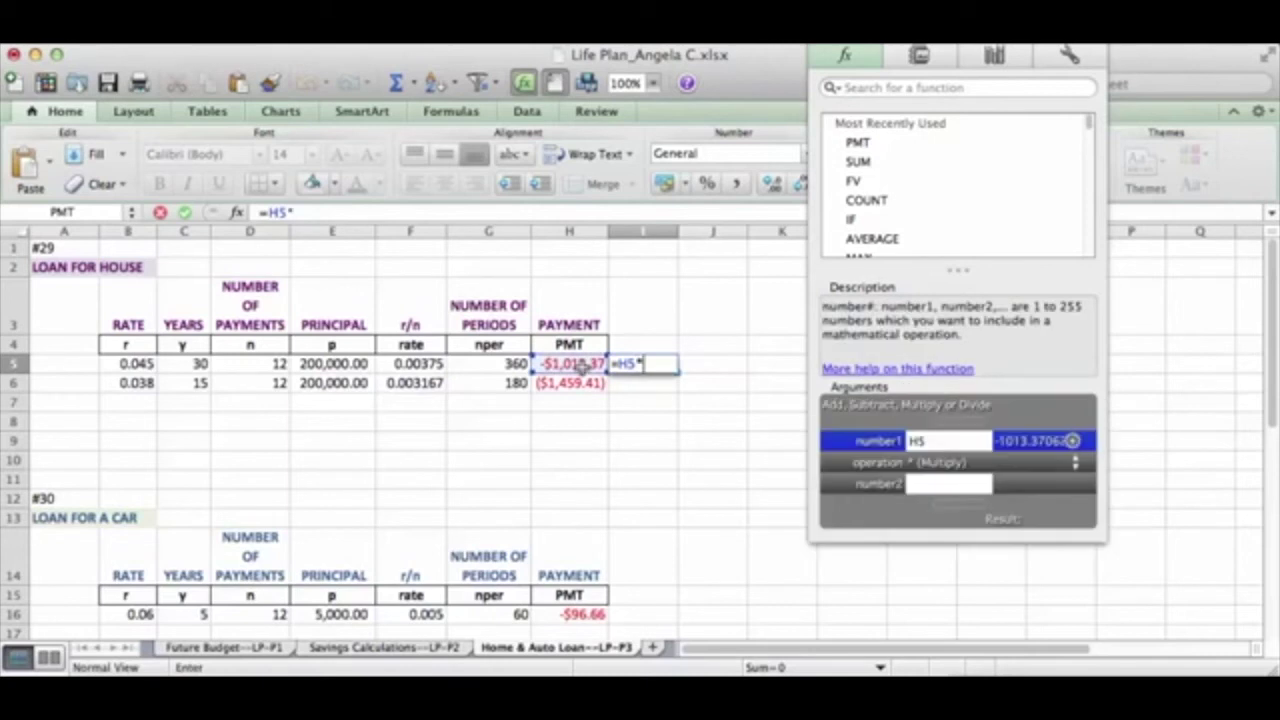
click(505, 364)
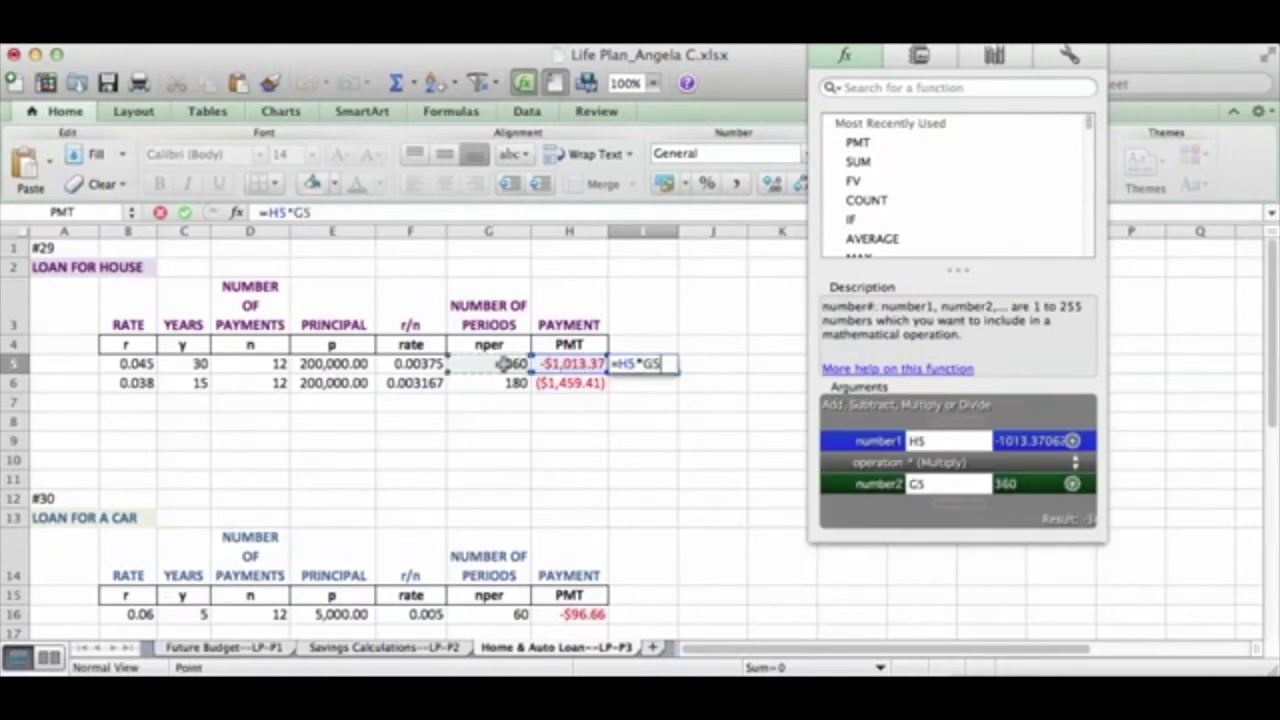
key(Return)
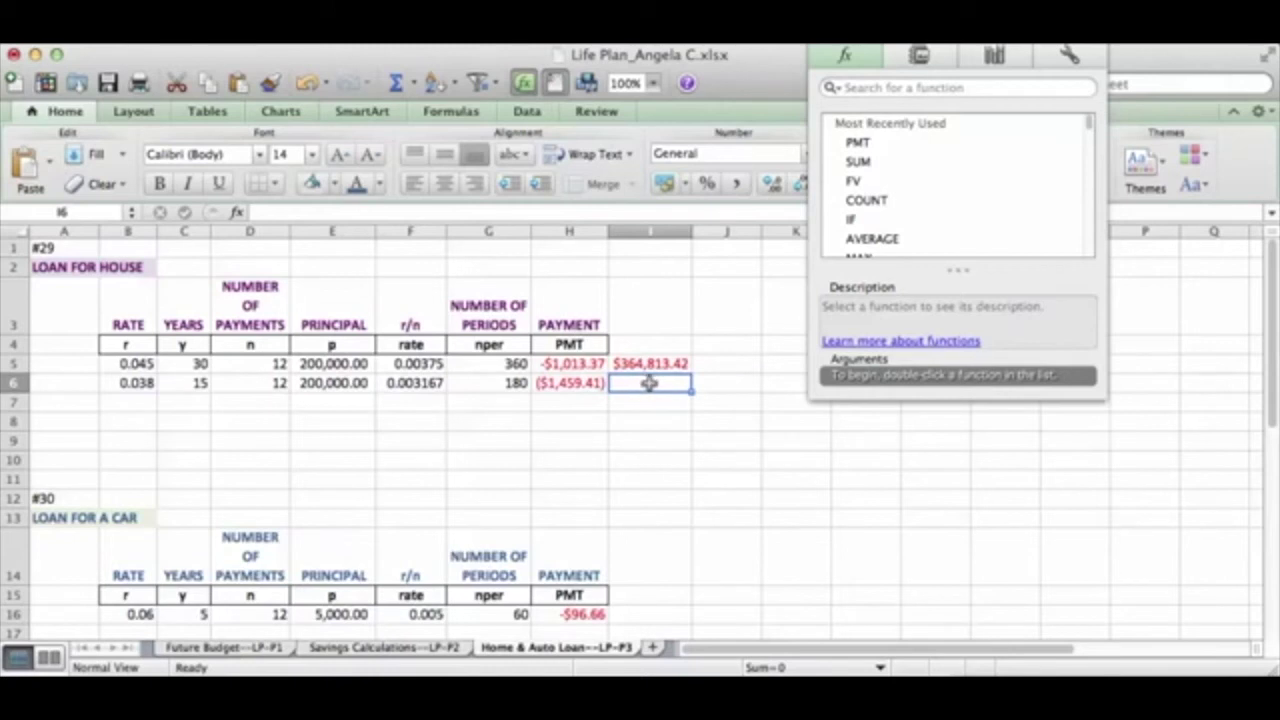
- Calculate the total paid on the 15-year house loan in I6 with the formula =H6*G6
text(=)
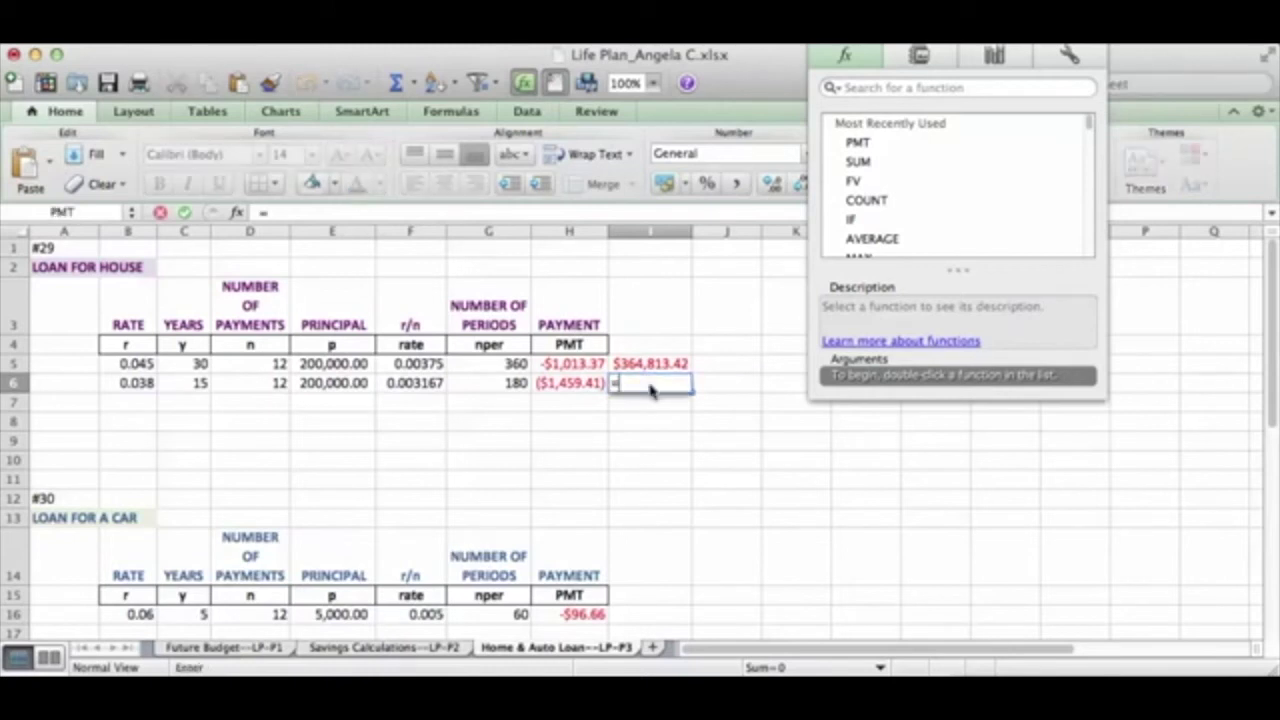
click(574, 386)
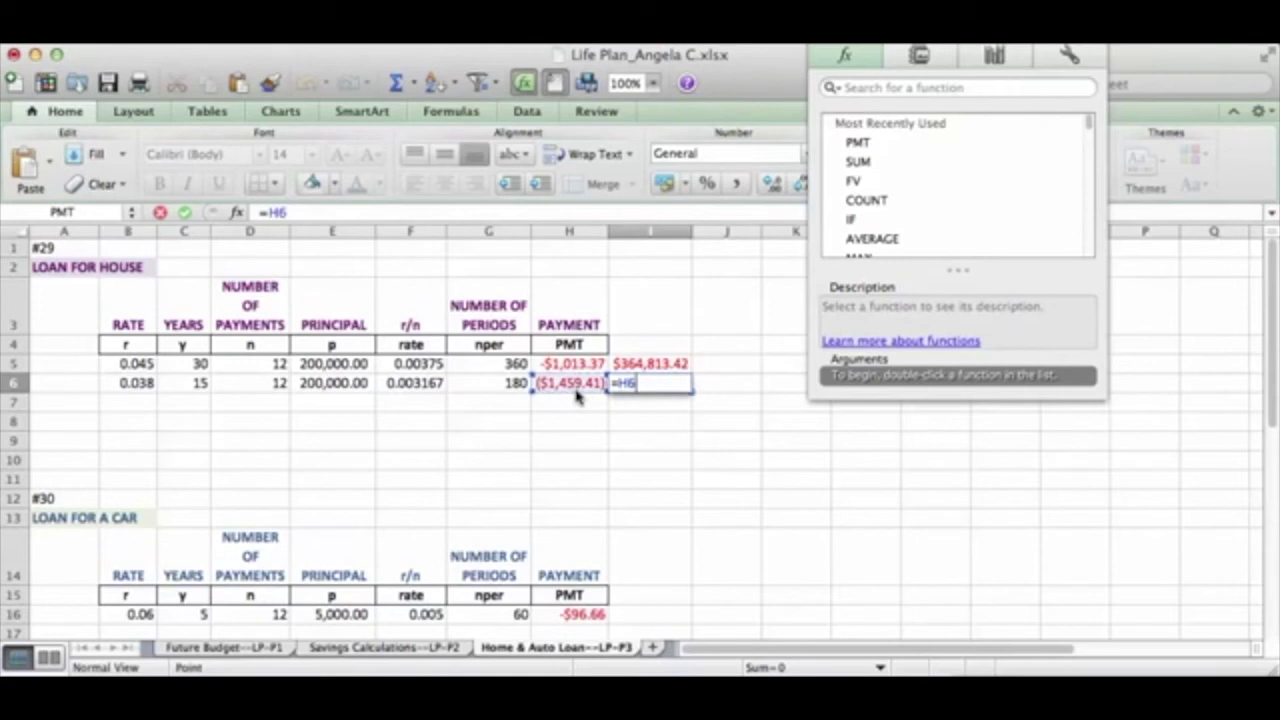
text(*)
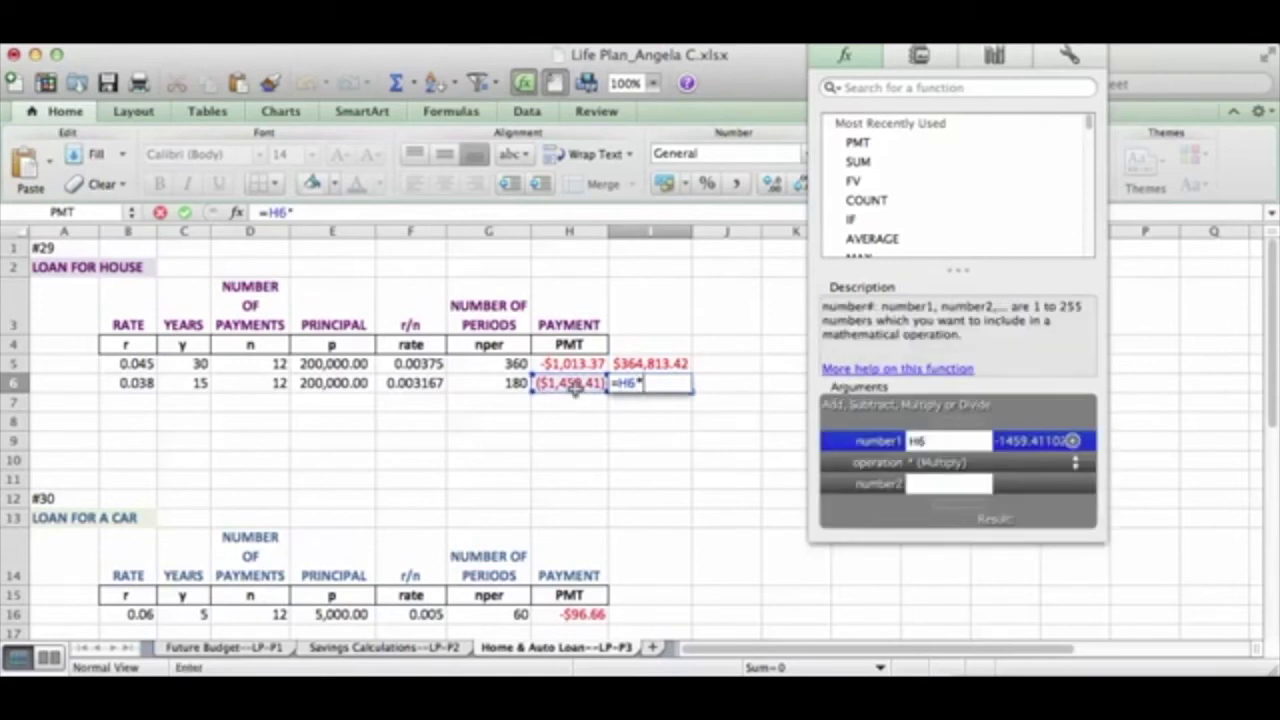
click(512, 386)
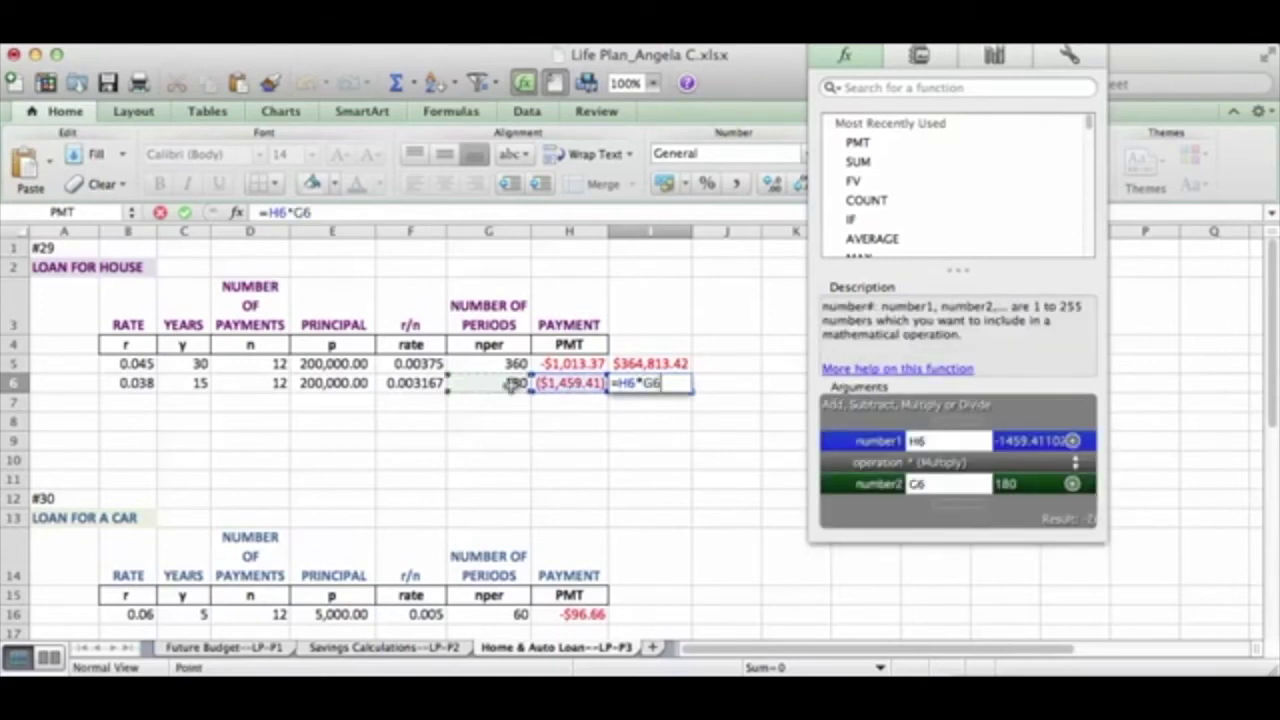
key(Return)
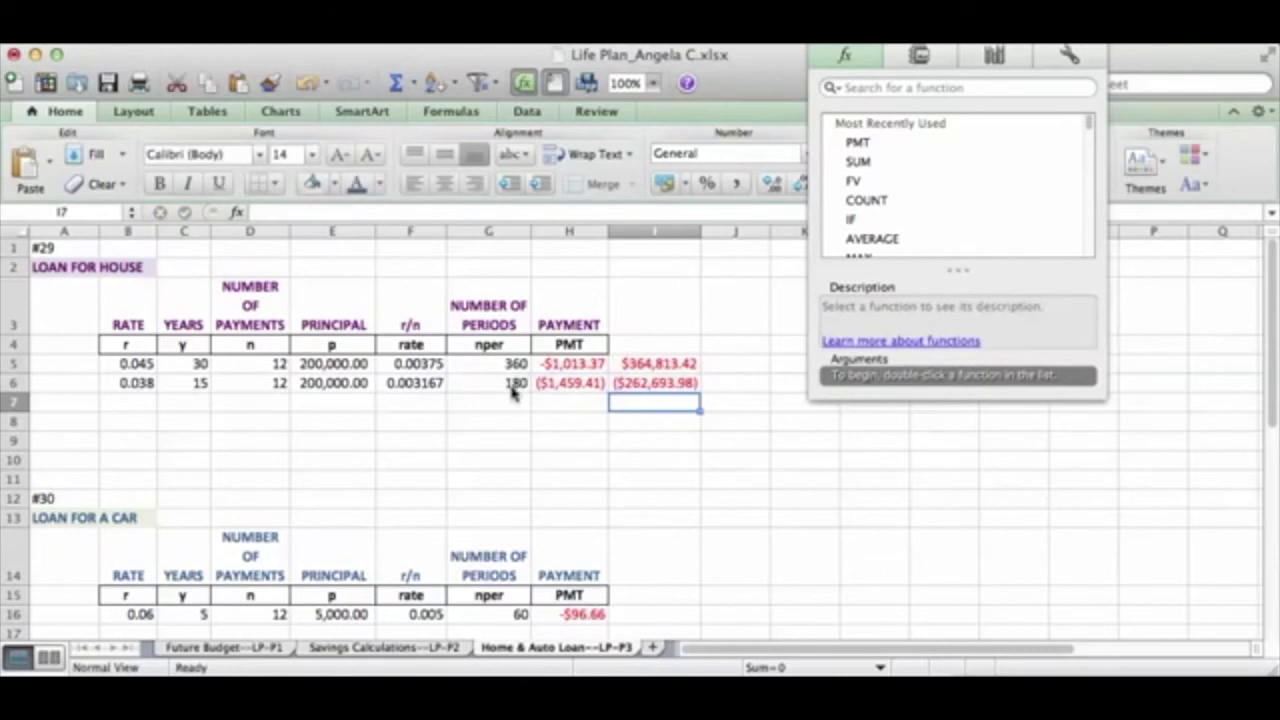
- Calculate the total paid on the car loan in I16 with the formula =H16*G16
click(624, 616)
text(=)
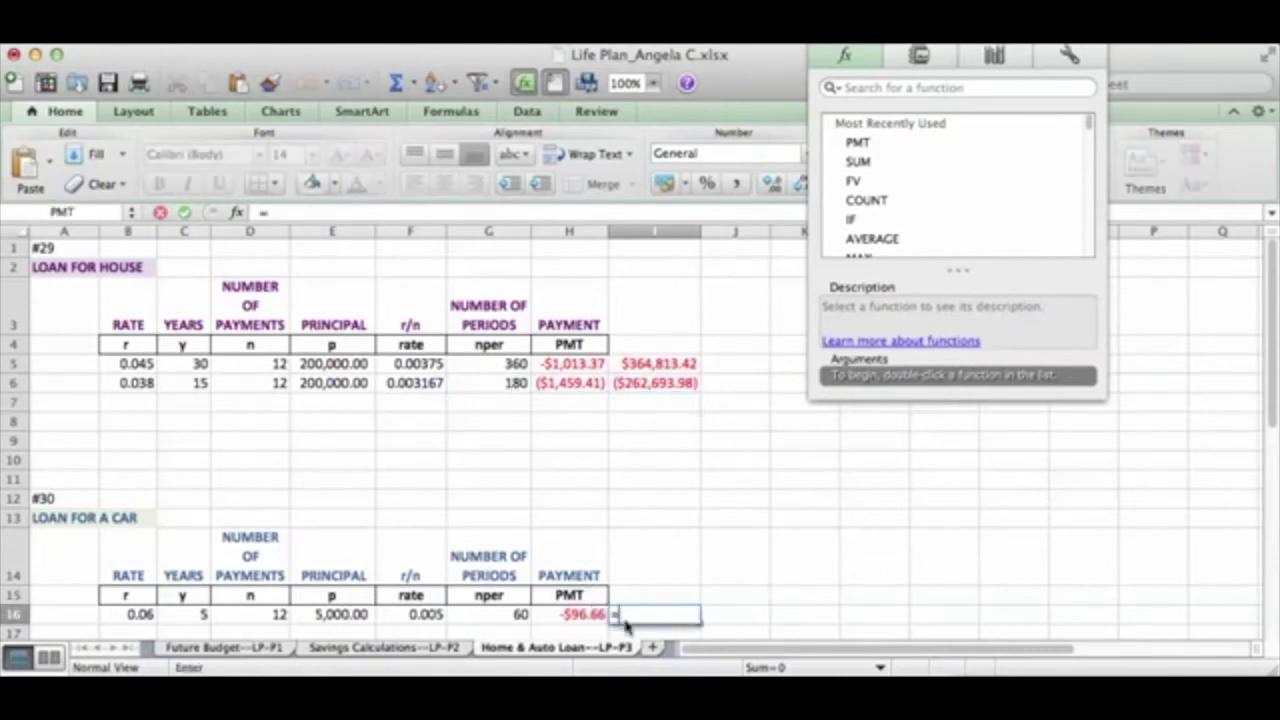
click(578, 617)
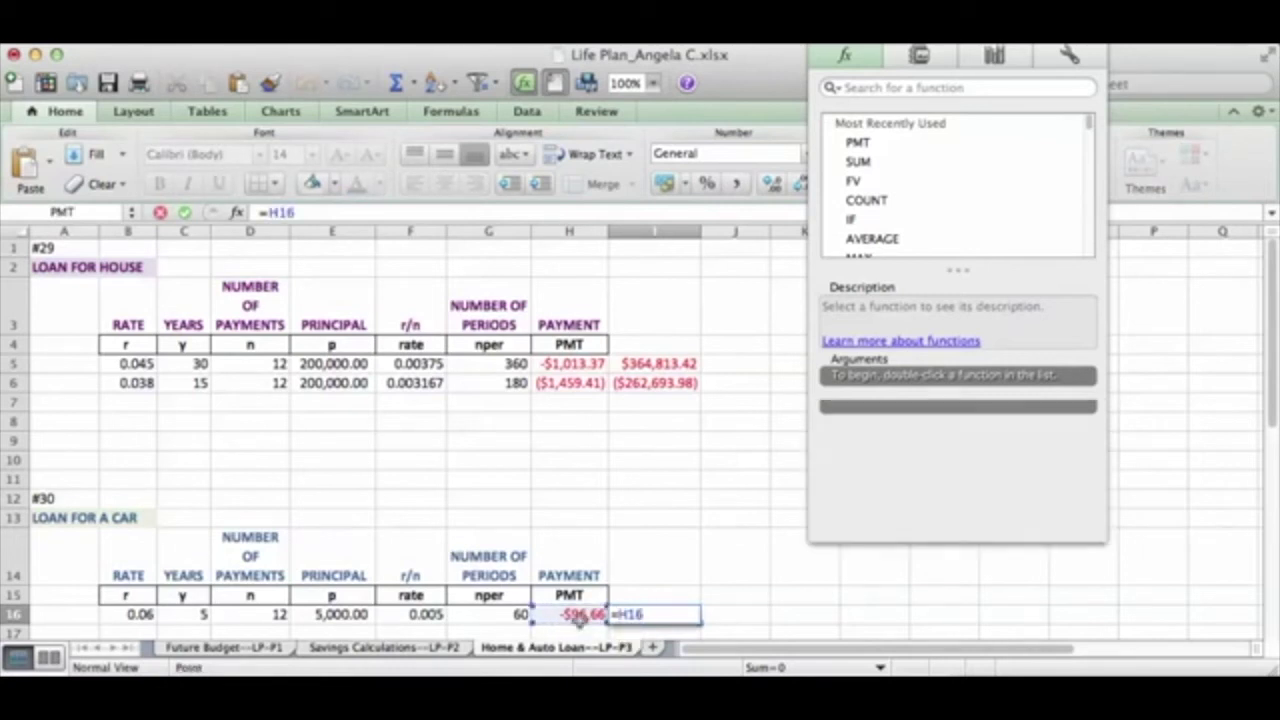
text(*)
click(508, 616)
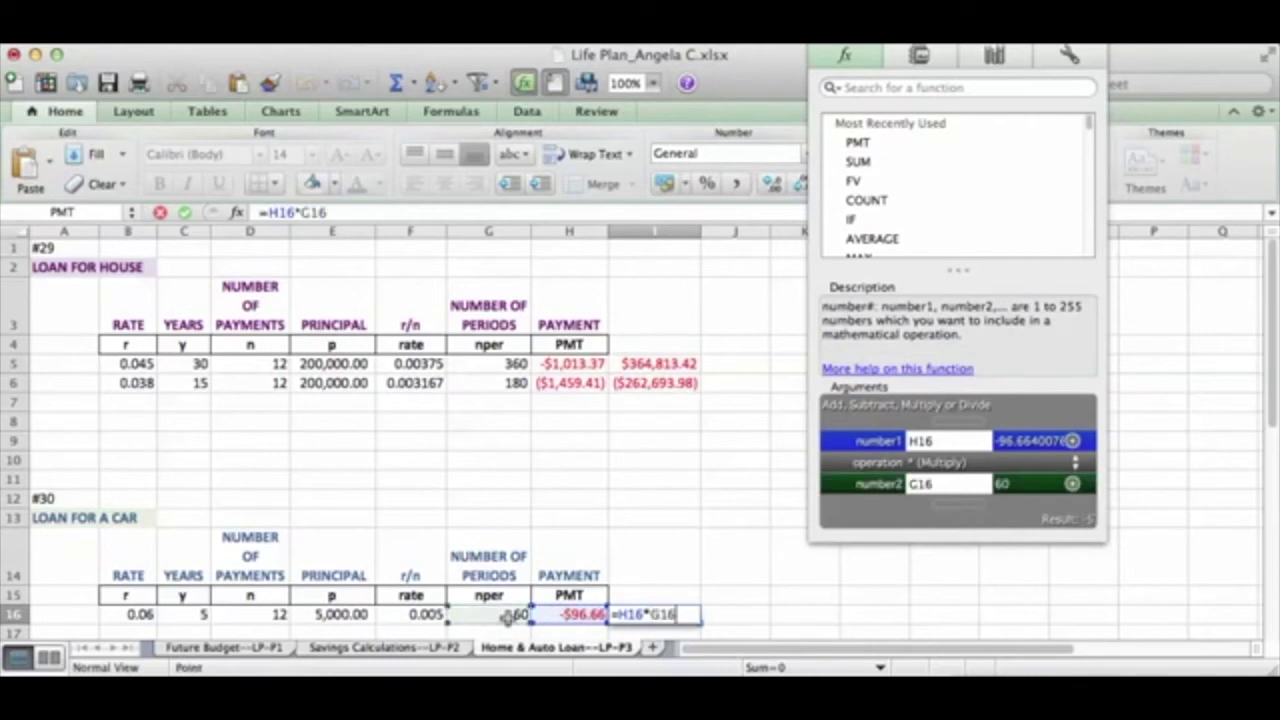
key(Return)
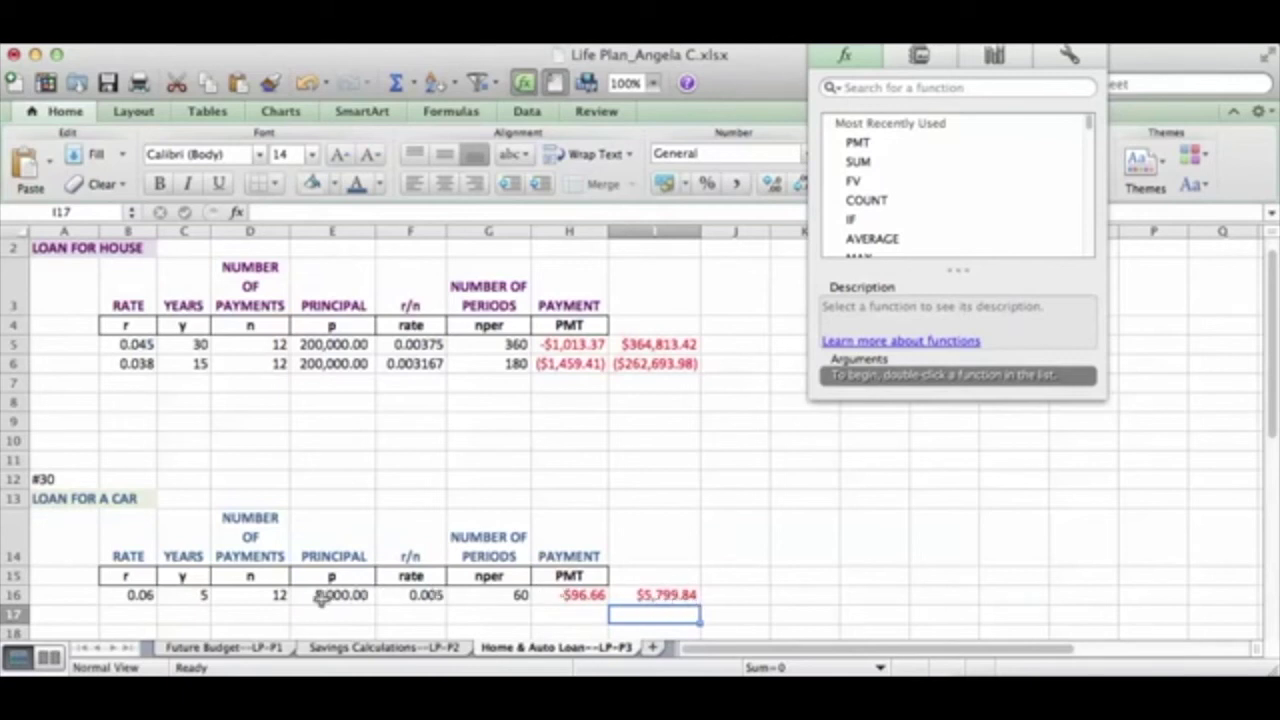
- Calculate the interest paid on the car loan in J16 by adding principal and total paid with the formula =E16+I16
click(736, 595)
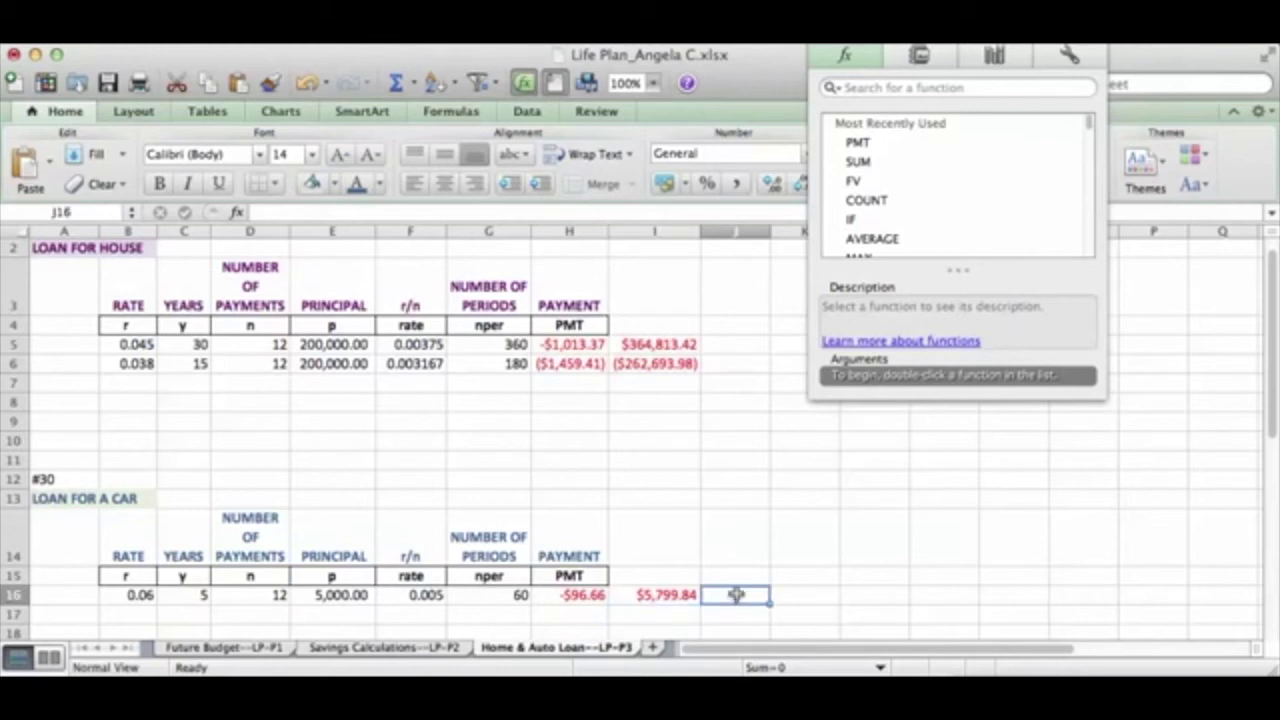
text(=)
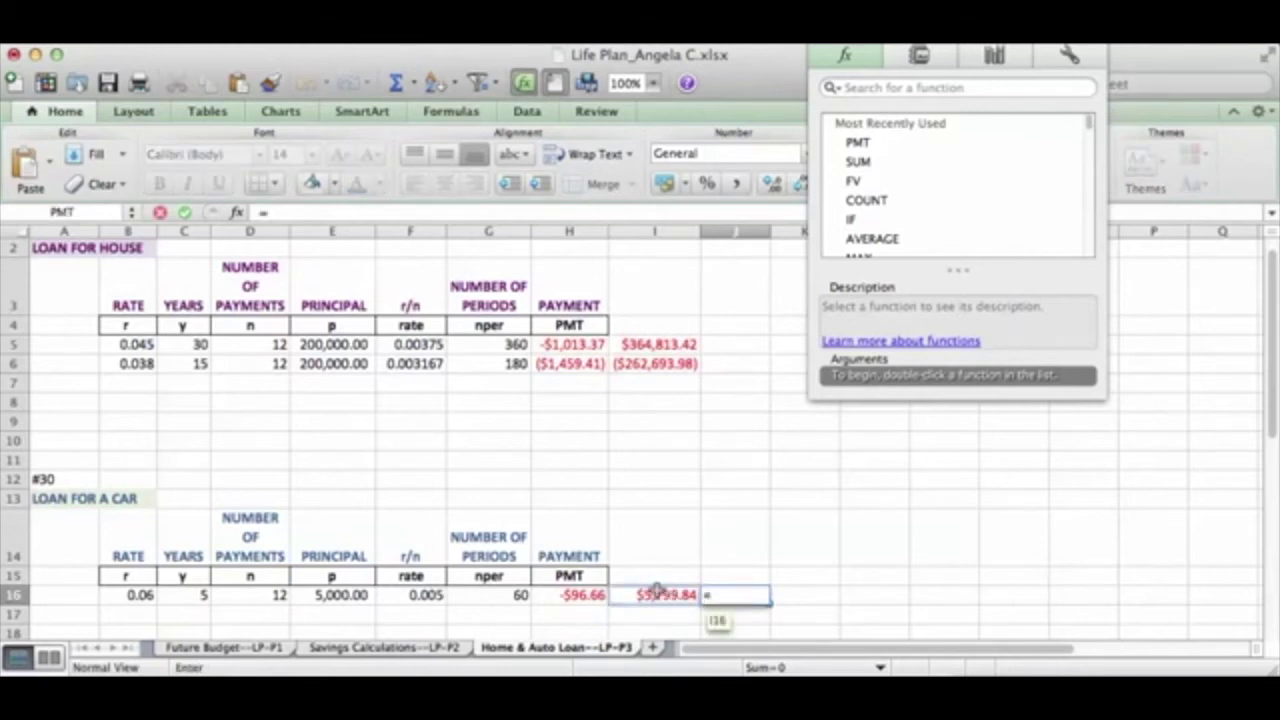
click(329, 598)
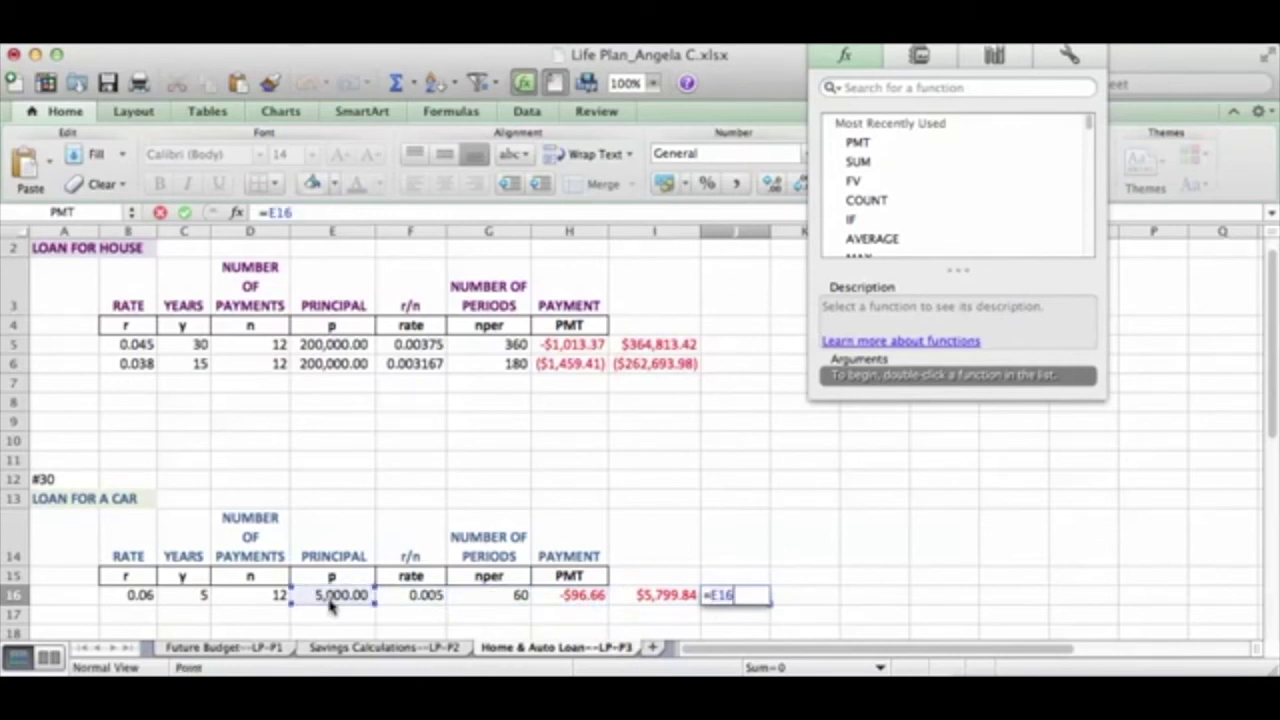
text(=)
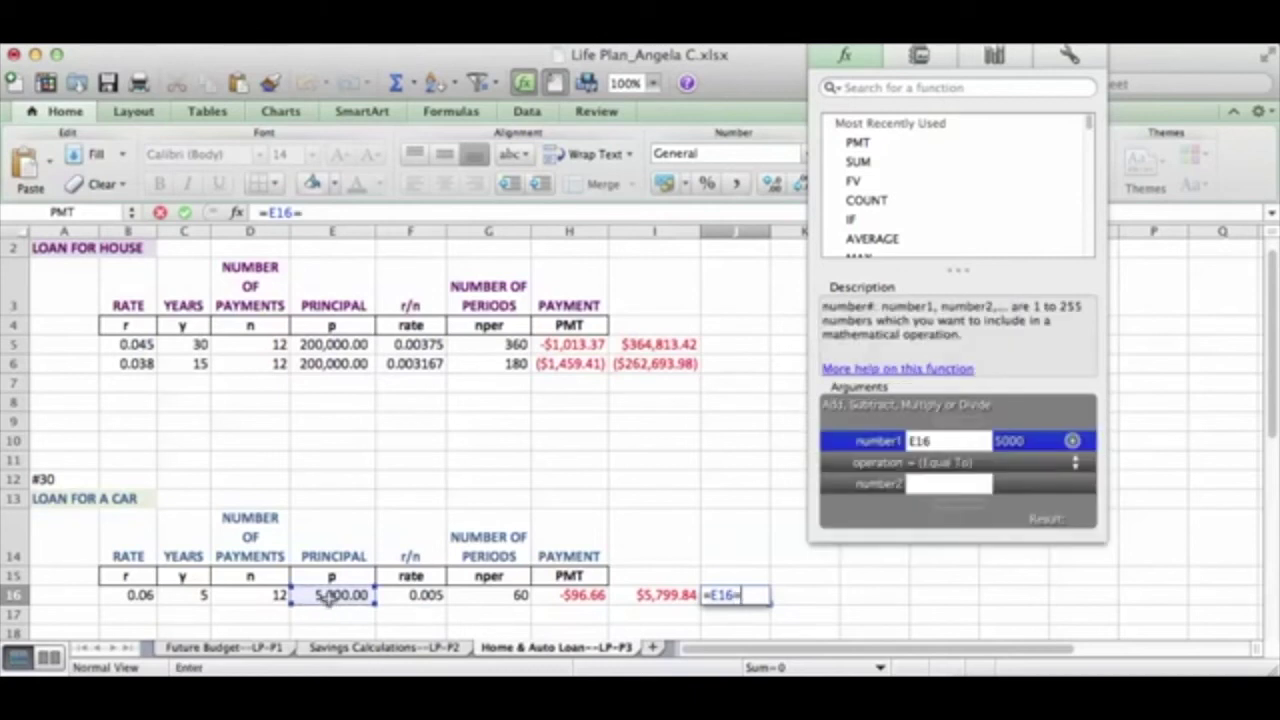
key(BackSpace)
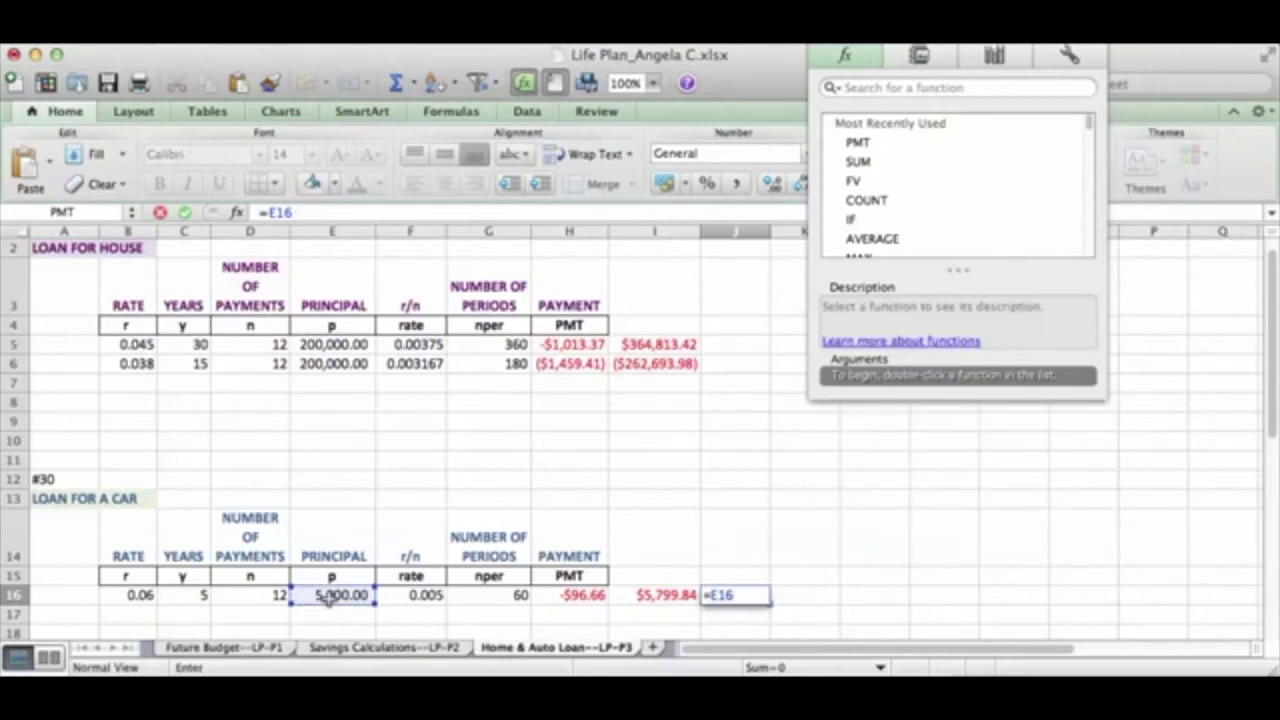
text(+)
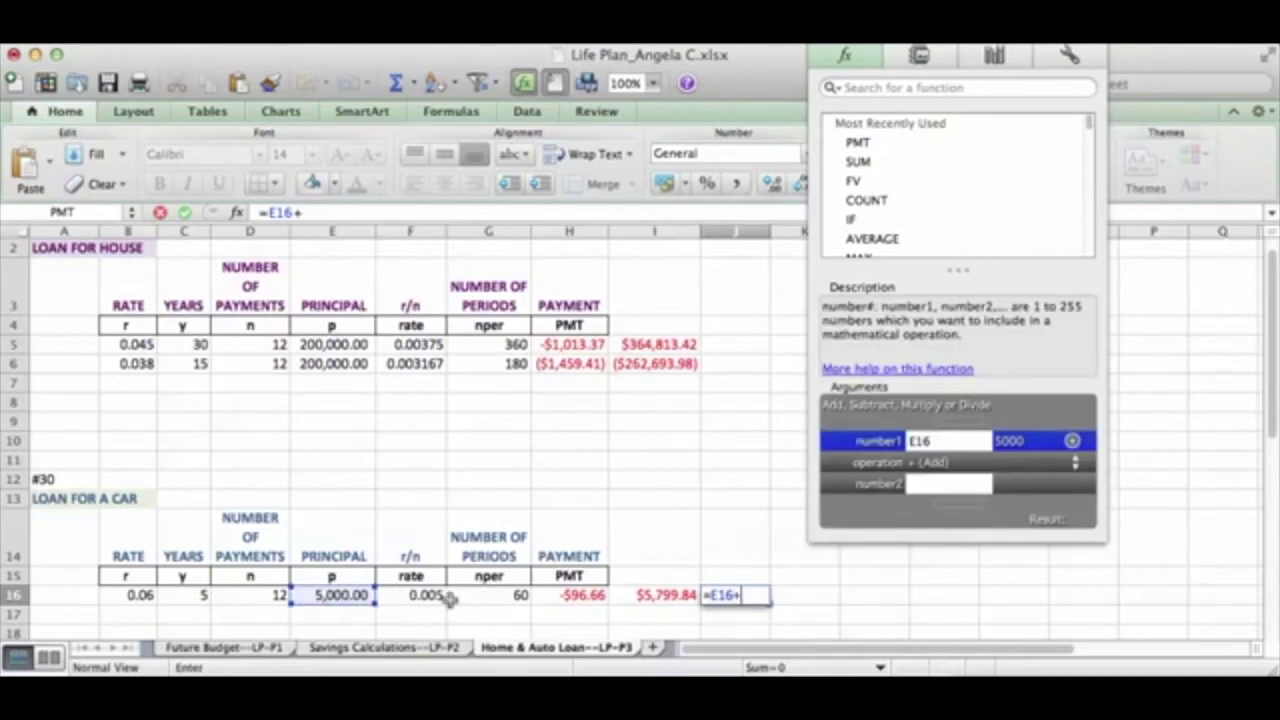
click(665, 595)
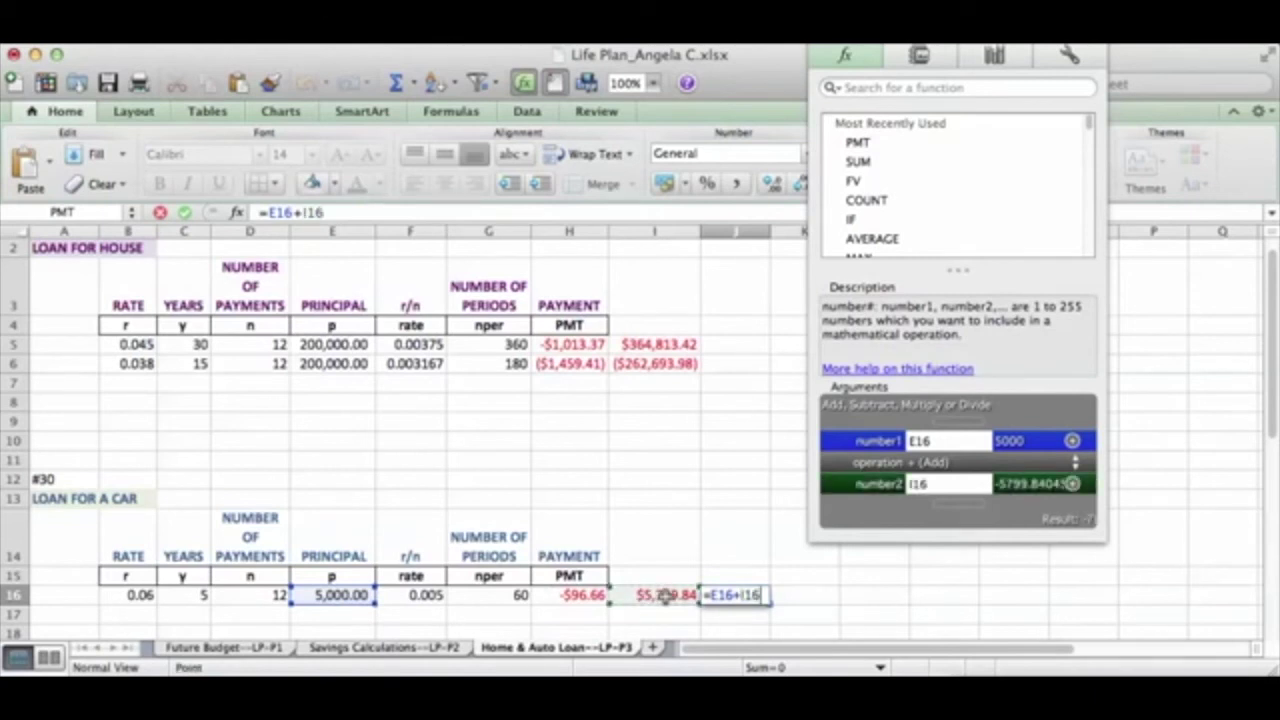
key(Return)
key(Return)
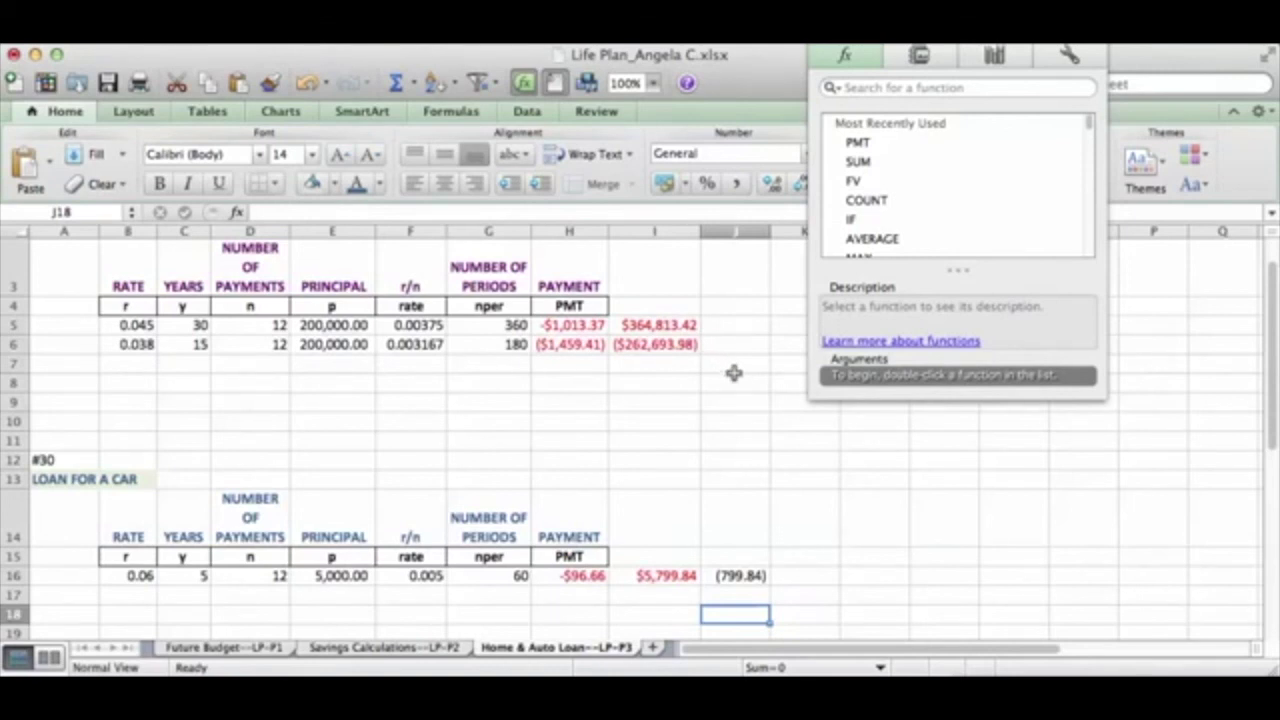
scroll(734, 373, up, 2)
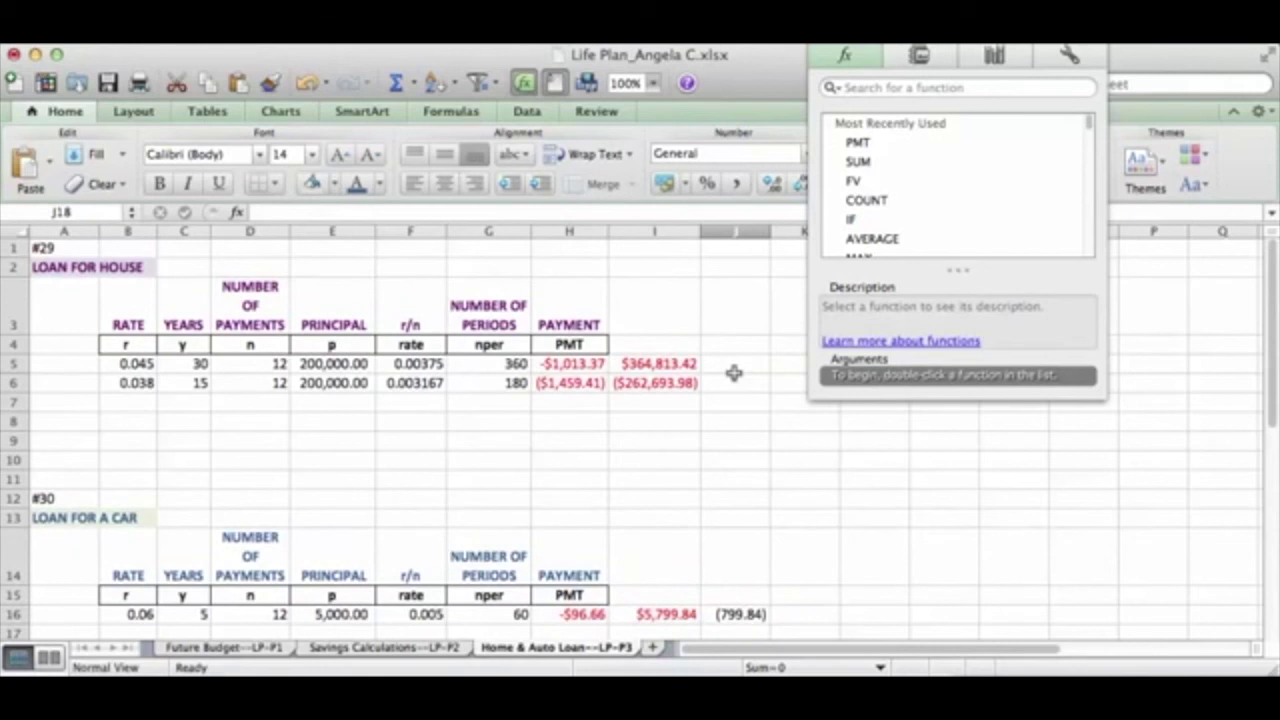